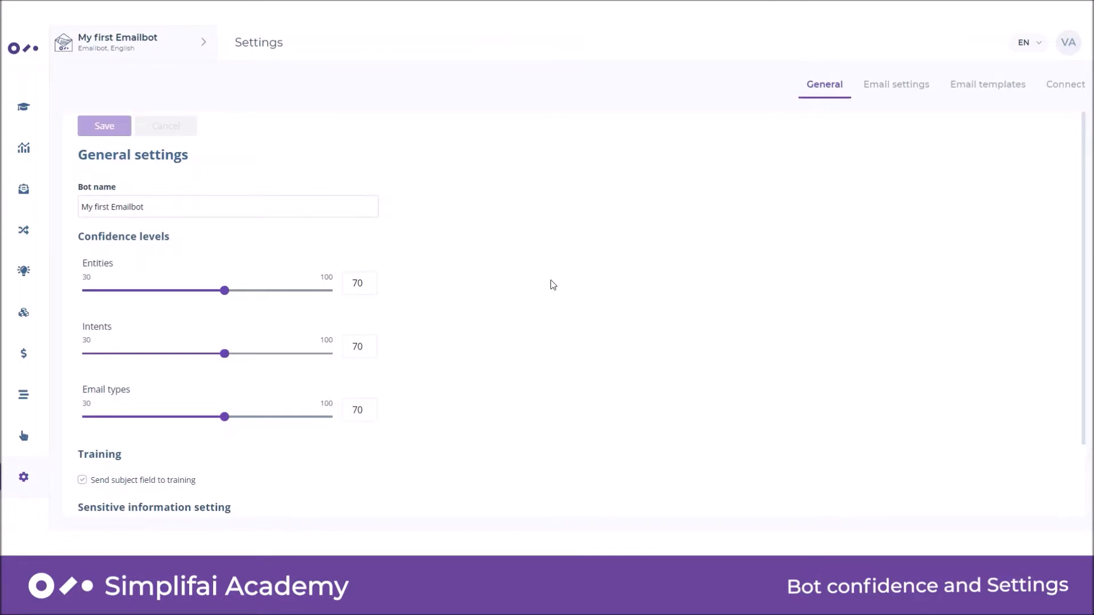
Review the Receive emails configuration in the email settings, comparing the IMAP Settings and Modern Authentication options.
{"action": "left_click", "coordinate": [893, 90]}
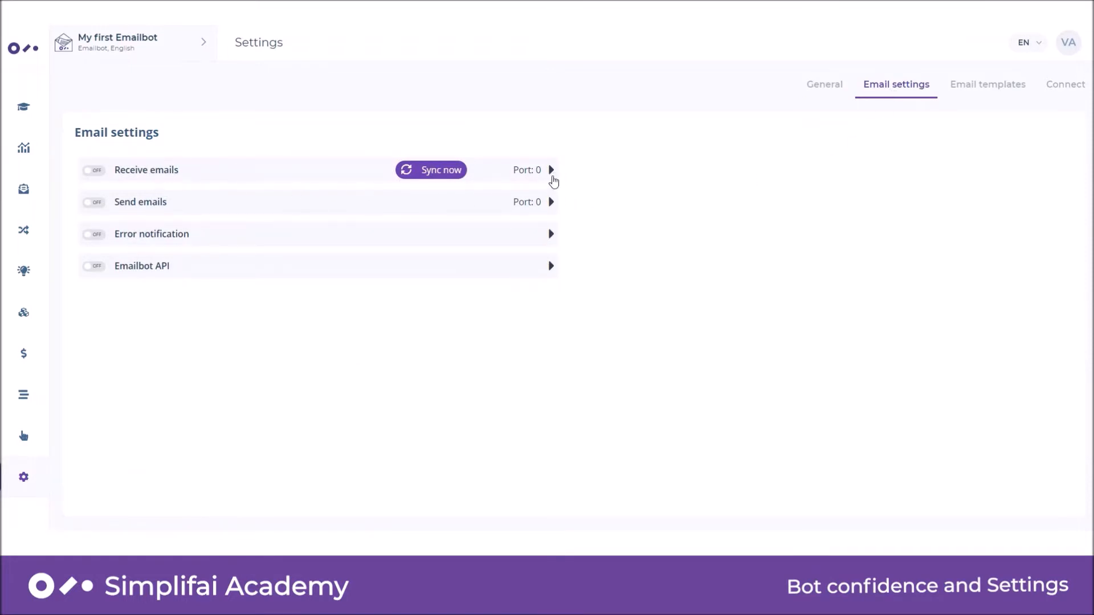
{"action": "left_click", "coordinate": [551, 171]}
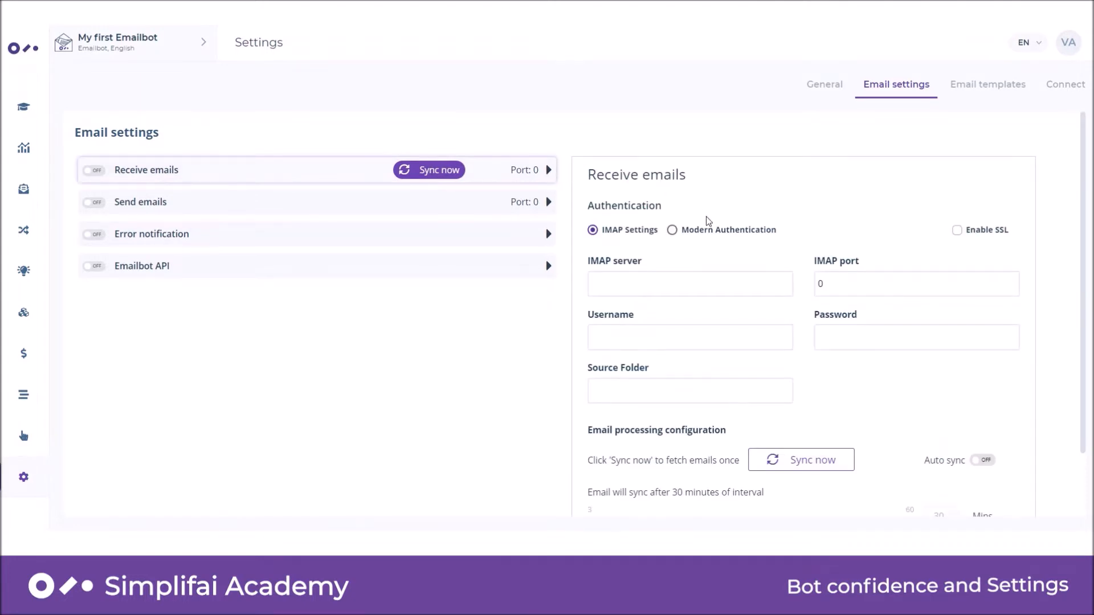
{"action": "scroll", "coordinate": [709, 221], "scroll_direction": "down", "scroll_amount": 3}
{"action": "scroll", "coordinate": [705, 217], "scroll_direction": "up", "scroll_amount": 3}
{"action": "left_click", "coordinate": [672, 231]}
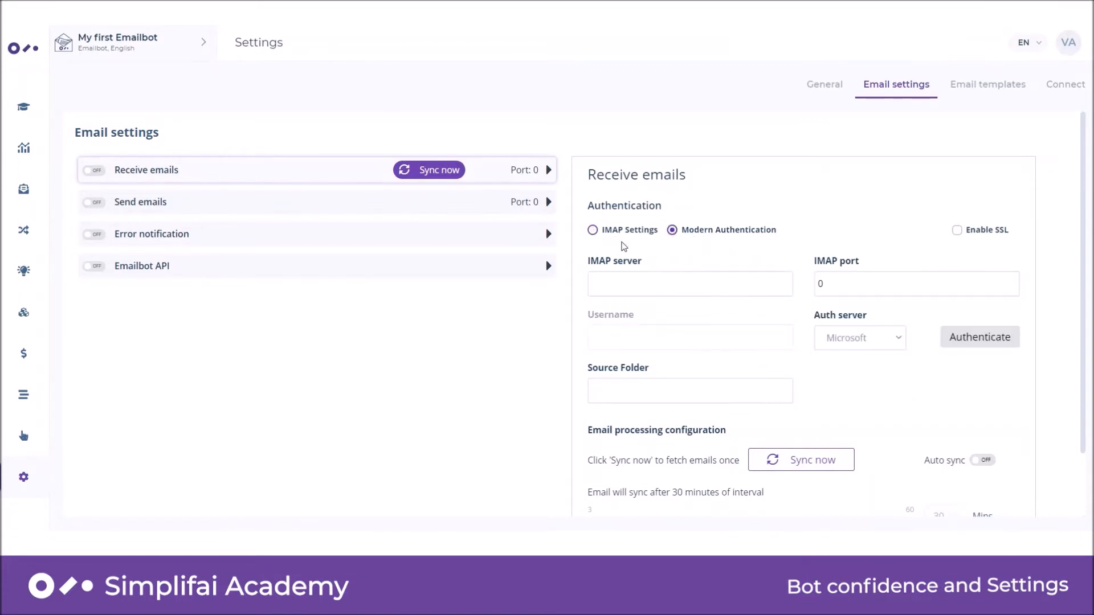
{"action": "left_click", "coordinate": [593, 230]}
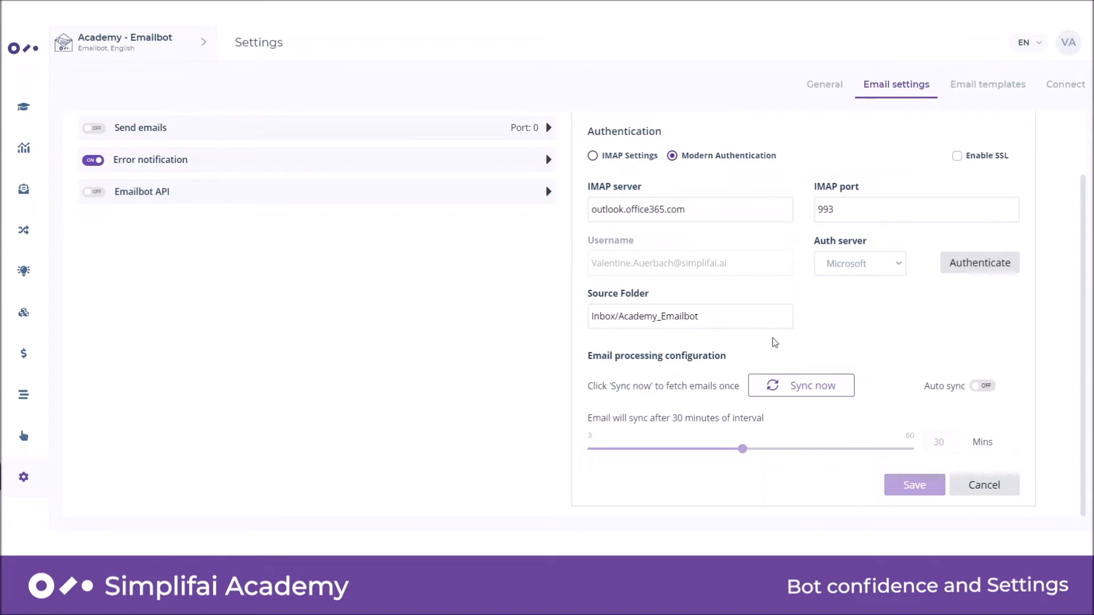
{"action": "scroll", "coordinate": [876, 381], "scroll_direction": "up", "scroll_amount": 2}
{"action": "scroll", "coordinate": [876, 381], "scroll_direction": "down", "scroll_amount": 2}
{"action": "scroll", "coordinate": [647, 410], "scroll_direction": "up", "scroll_amount": 2}
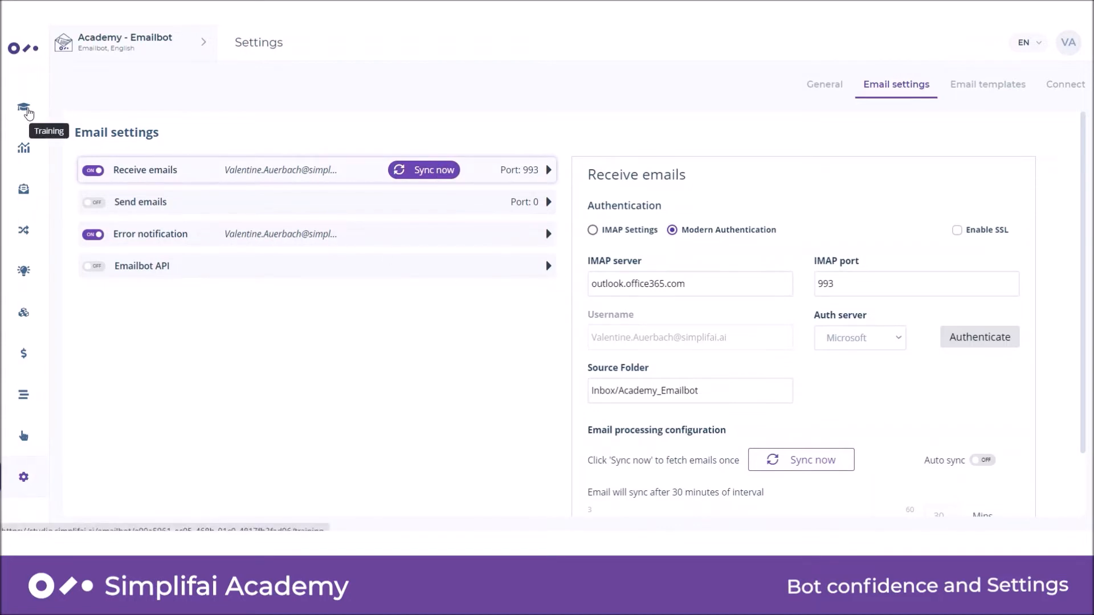
Open the Training page, limit the emails to Today and look through the available filter options.
{"action": "left_click", "coordinate": [27, 111]}
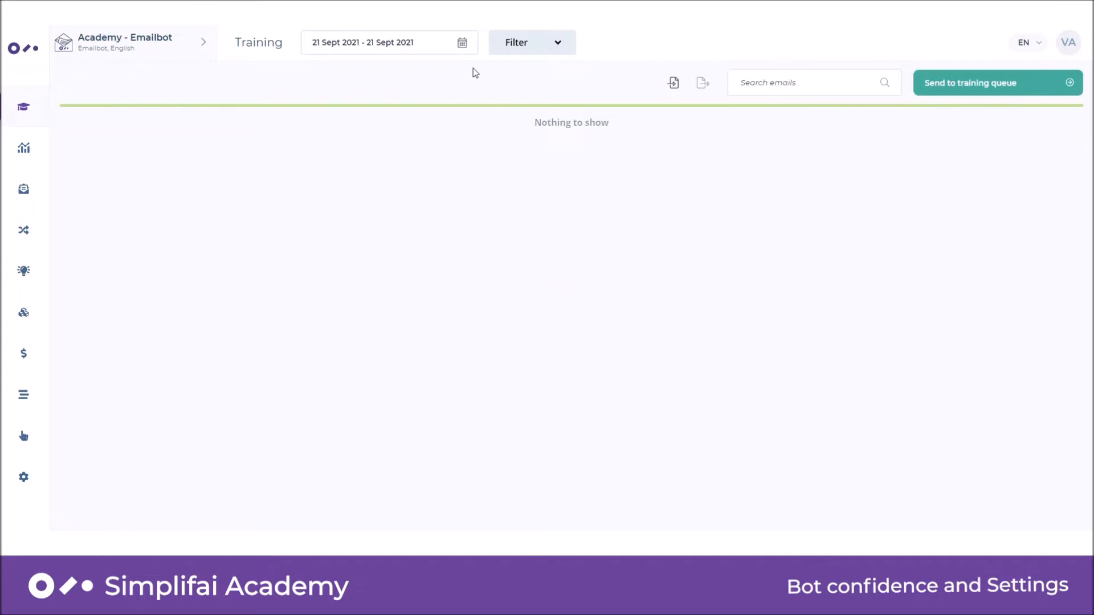
{"action": "left_click", "coordinate": [461, 43]}
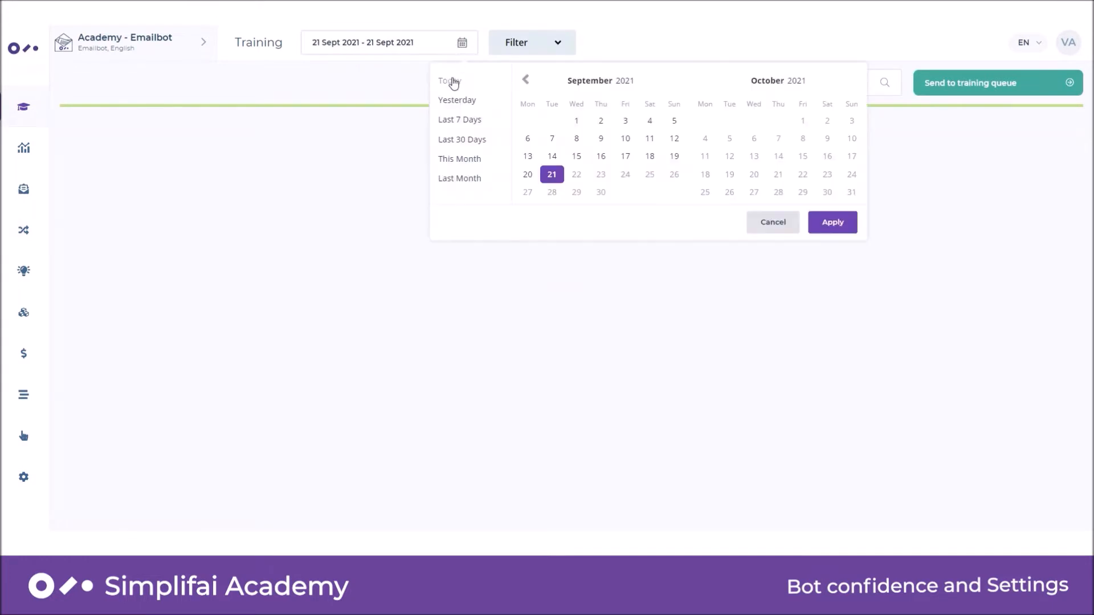
{"action": "left_click", "coordinate": [454, 83]}
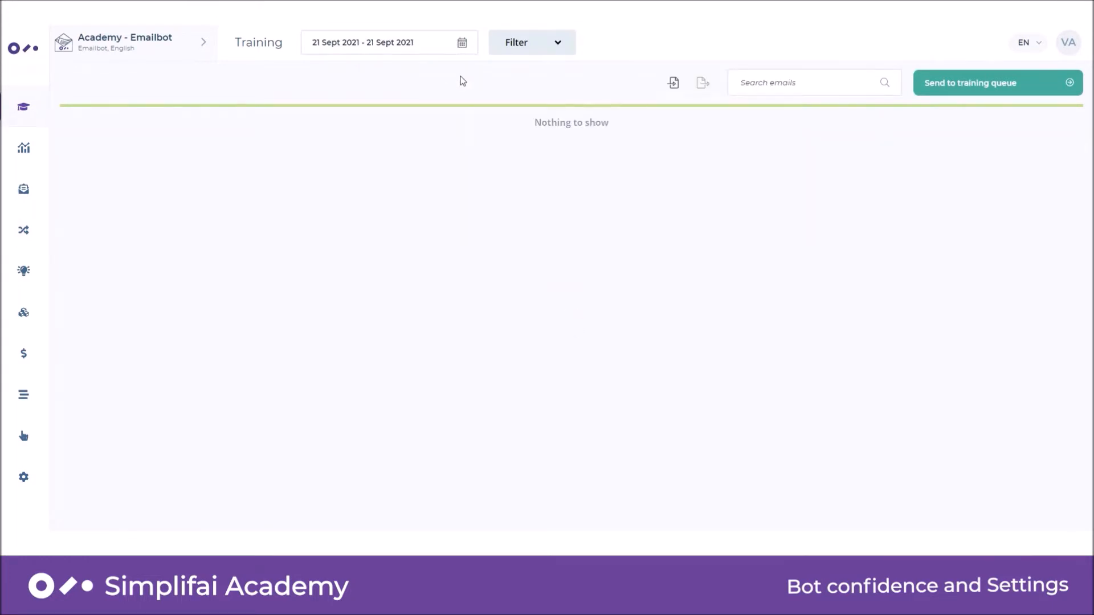
{"action": "left_click", "coordinate": [556, 48]}
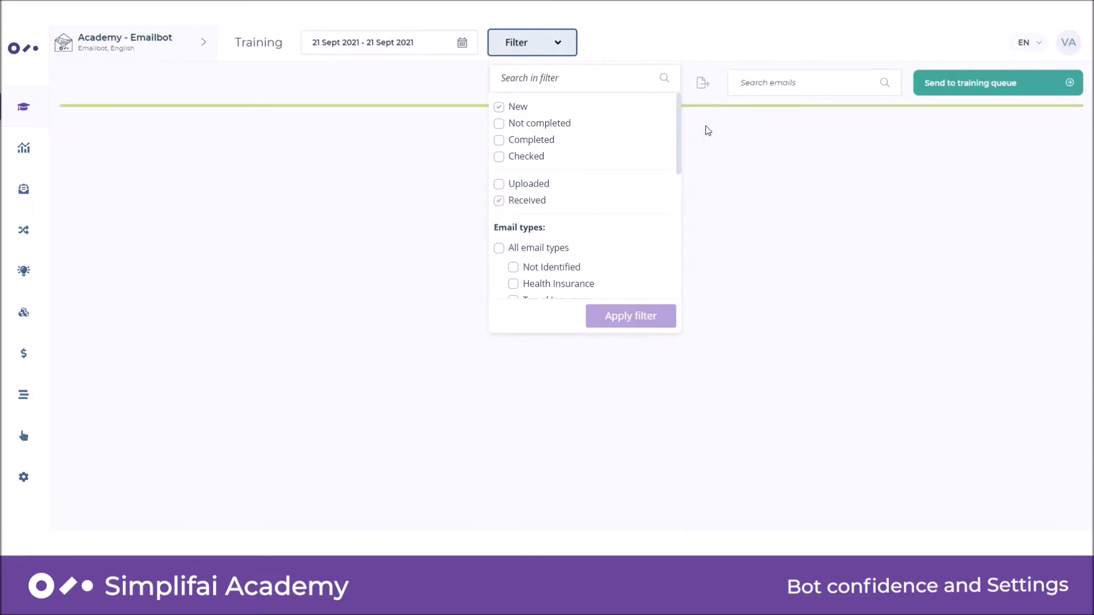
{"action": "left_click", "coordinate": [801, 333]}
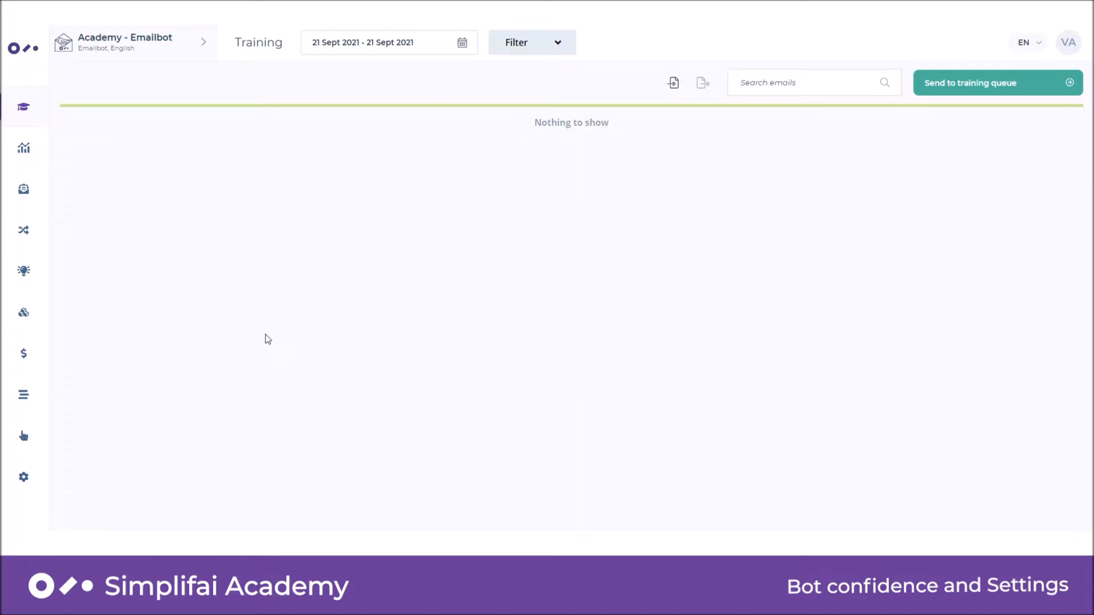
Return to the bot's email settings and open the Error notification configuration.
{"action": "left_click", "coordinate": [34, 480]}
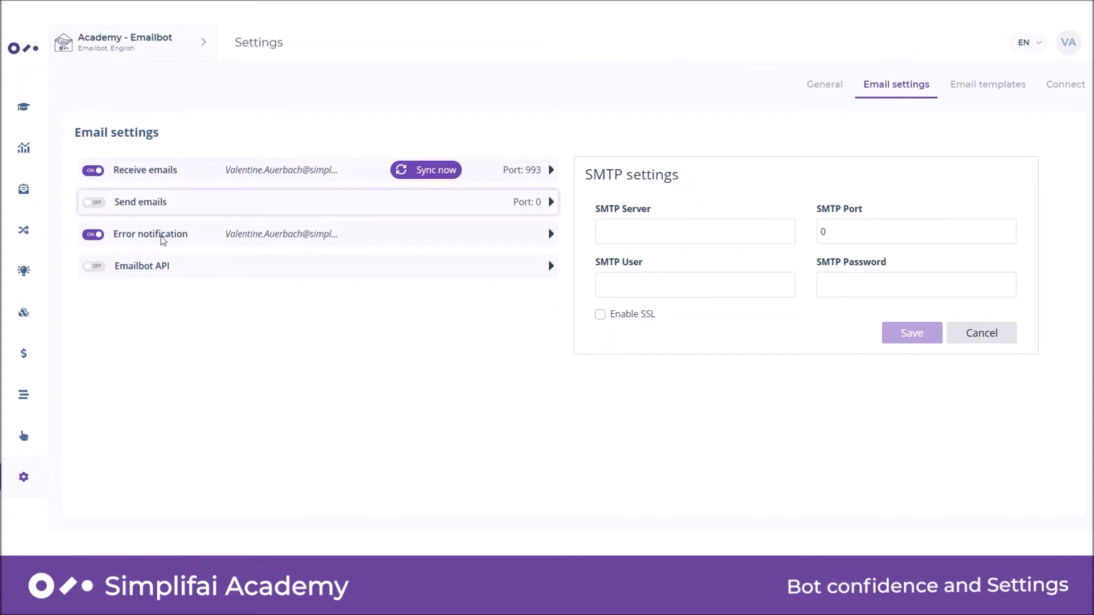
{"action": "left_click", "coordinate": [548, 242]}
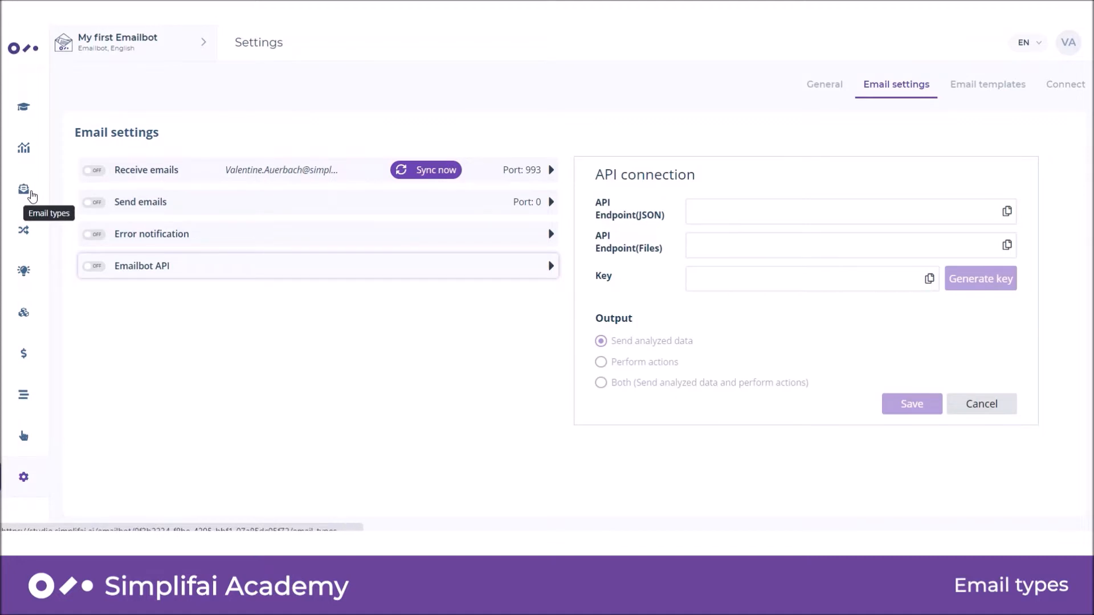
Add an email type named Travel Insurance to the My first Emailbot bot.
{"action": "left_click", "coordinate": [32, 197]}
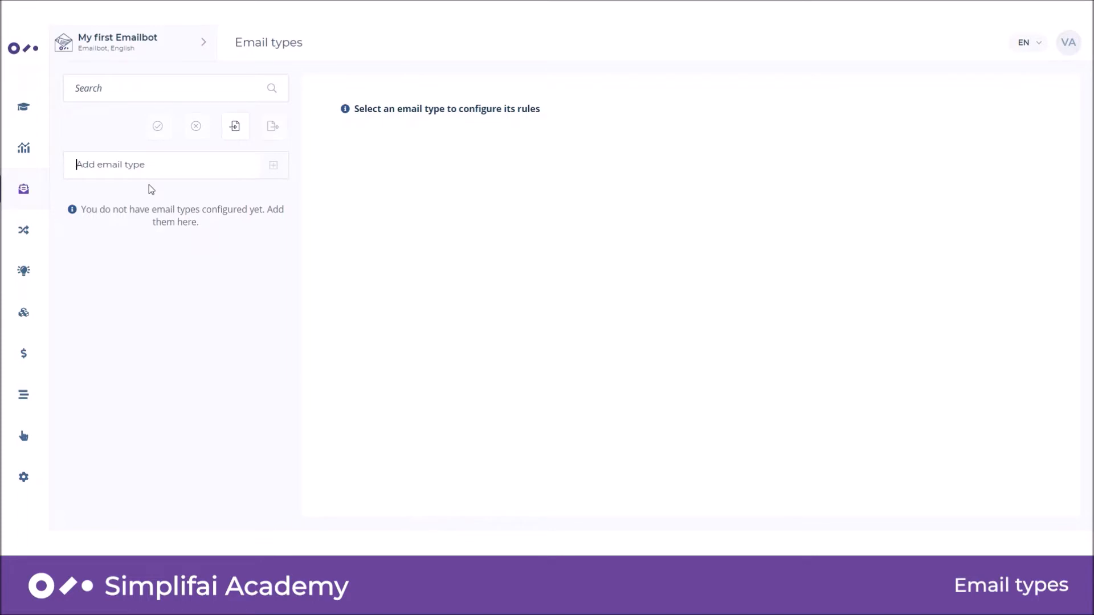
{"action": "type", "text": "Travel Insurance"}
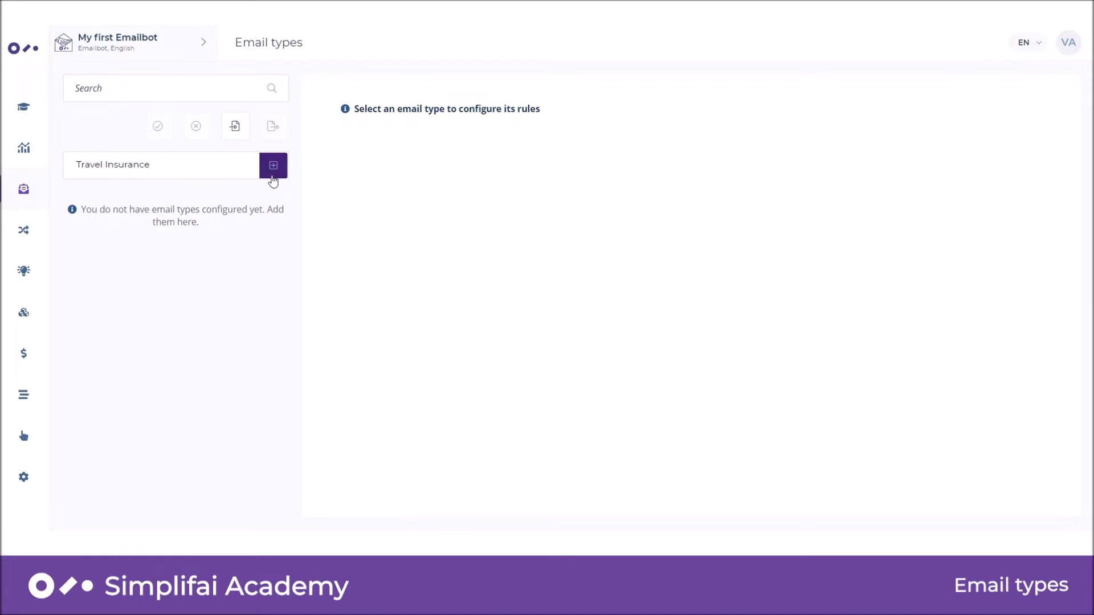
{"action": "left_click", "coordinate": [272, 177]}
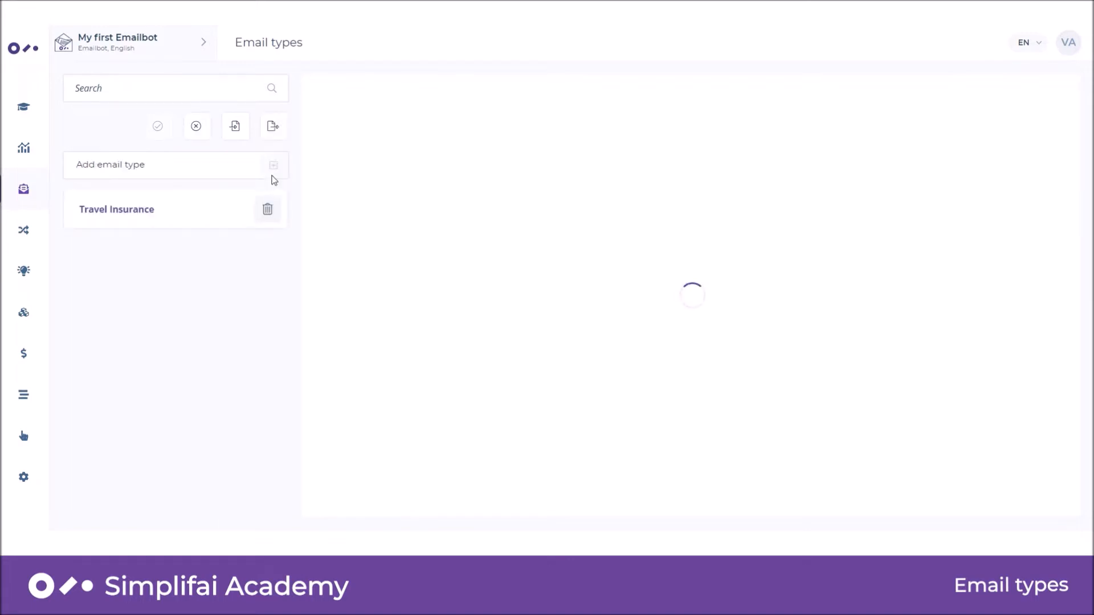
Add a second email type named Motor Insurance.
{"action": "left_click", "coordinate": [214, 159]}
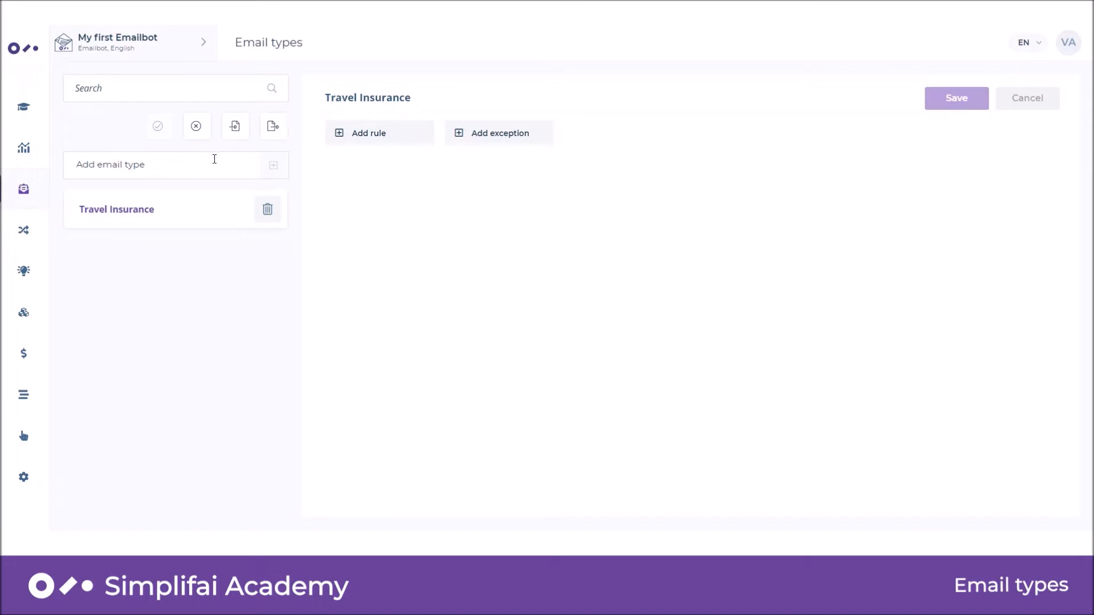
{"action": "type", "text": "Motor Insurance"}
{"action": "key", "text": "Return"}
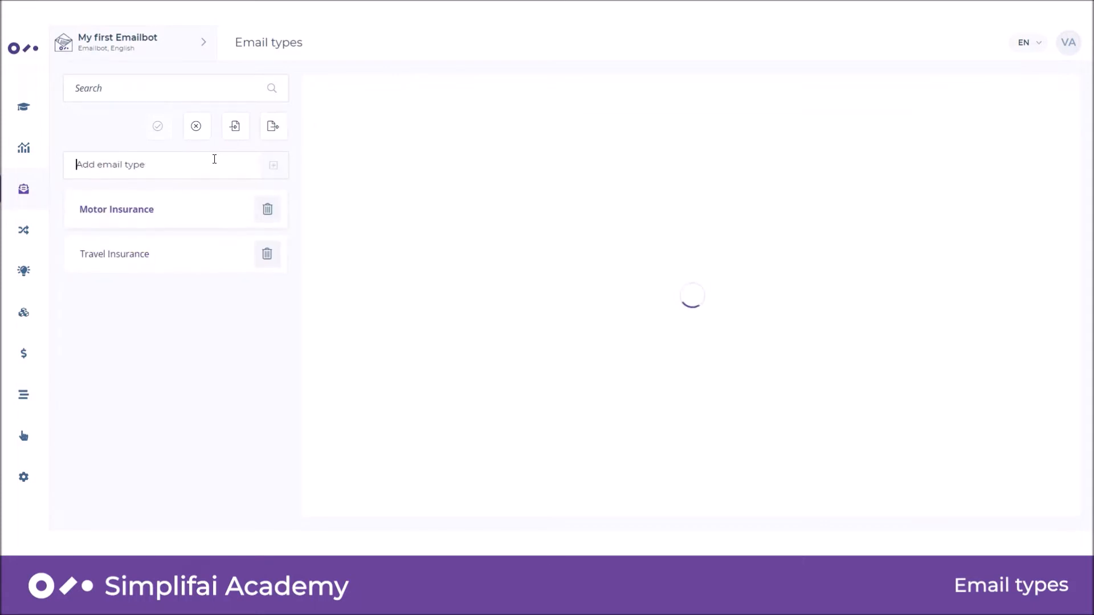
Add the email type Haelth Insurance and enter House Insurance as another email type.
{"action": "type", "text": "Hael"}
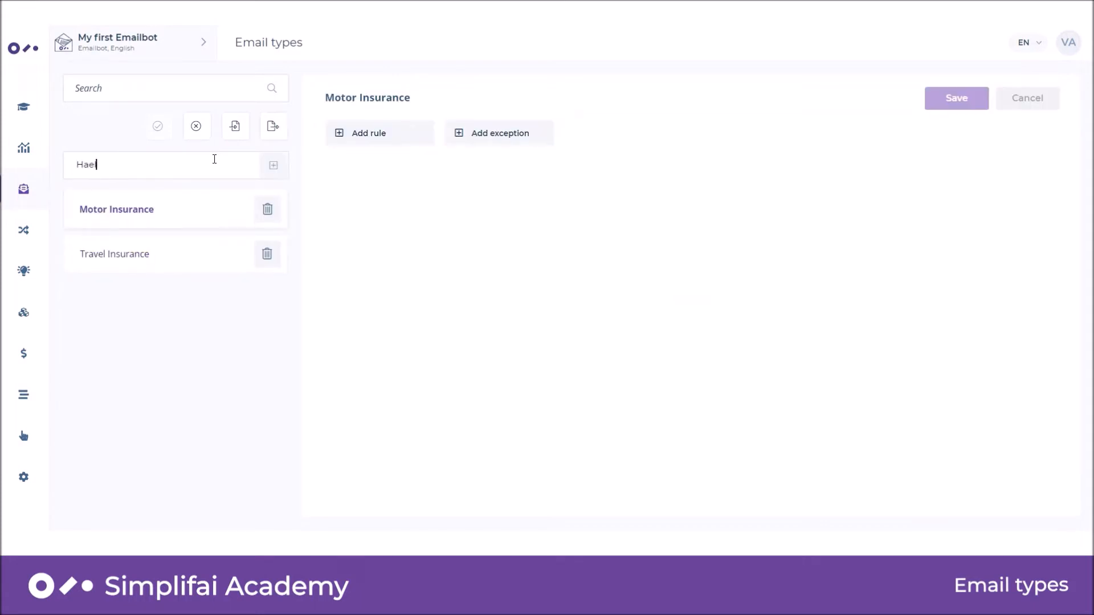
{"action": "type", "text": "th Insurance"}
{"action": "key", "text": "Return"}
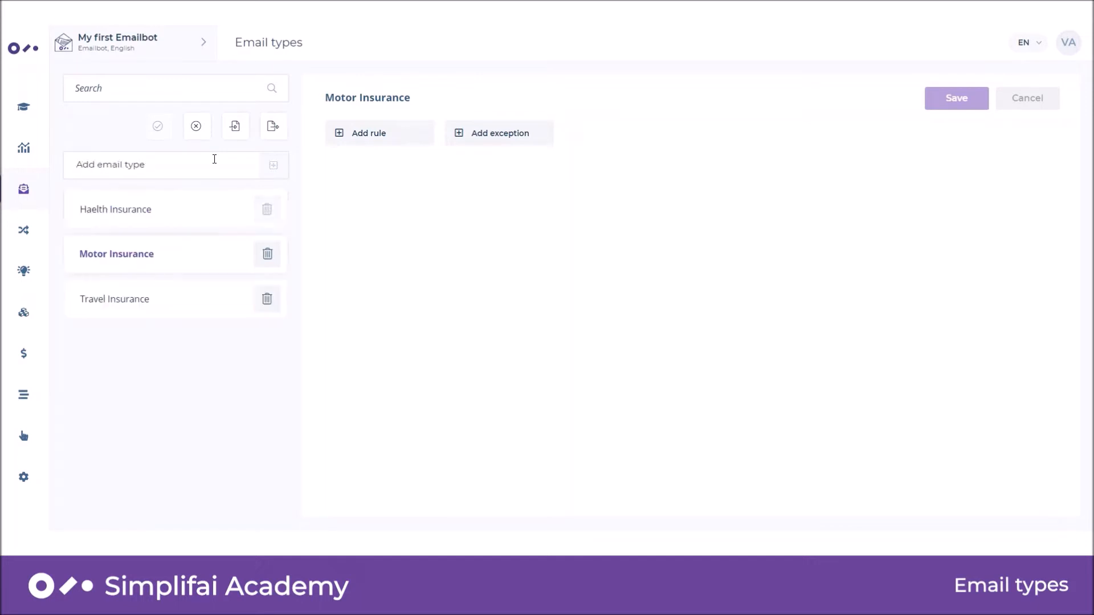
{"action": "type", "text": "House Insuran"}
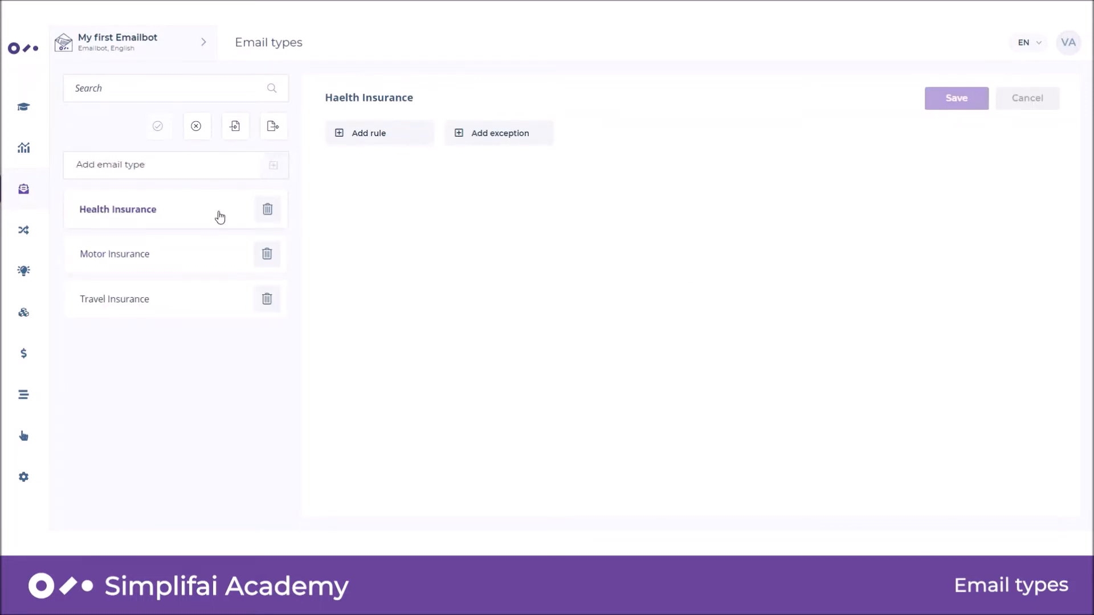
View the Health Insurance email type's rule options and open the email type import.
{"action": "left_click", "coordinate": [217, 214]}
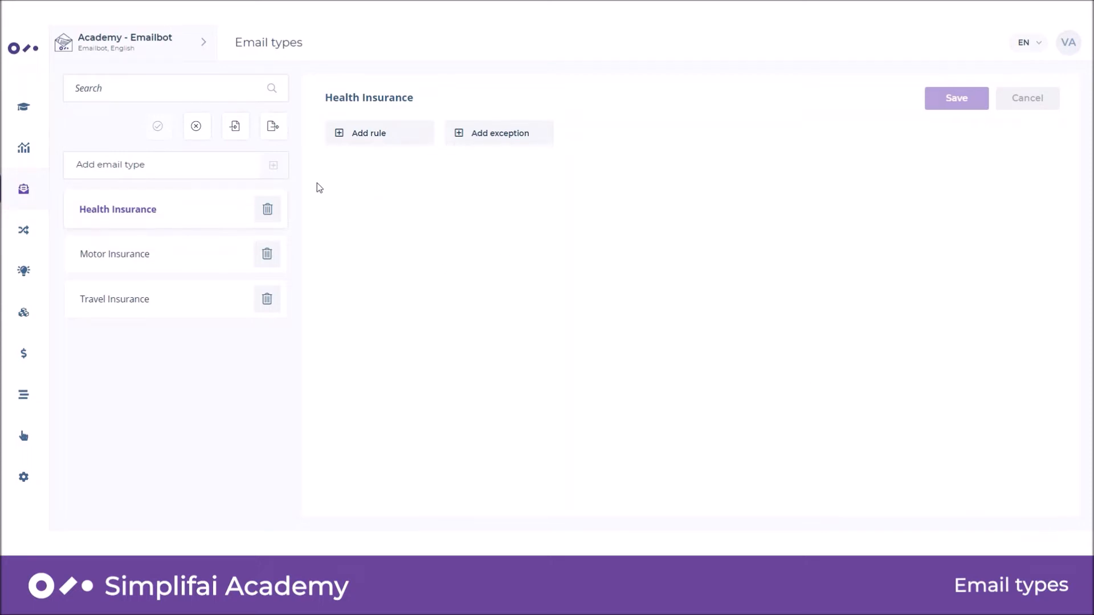
{"action": "left_click", "coordinate": [234, 126]}
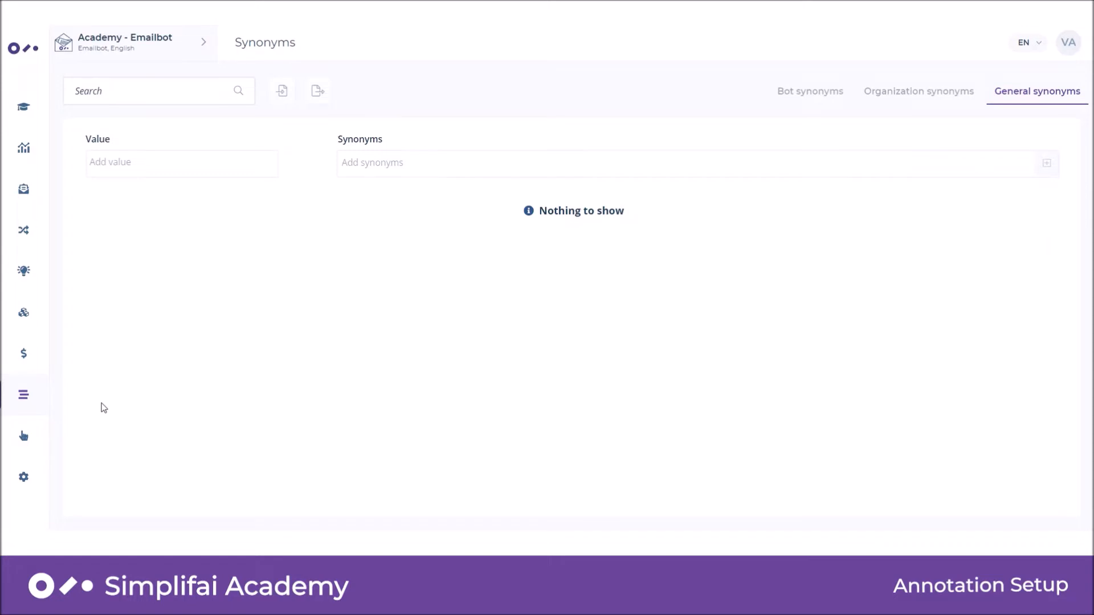
Open the short keys of the annotation setup and expand the Entities, Email types and Intents sections.
{"action": "left_click", "coordinate": [25, 443]}
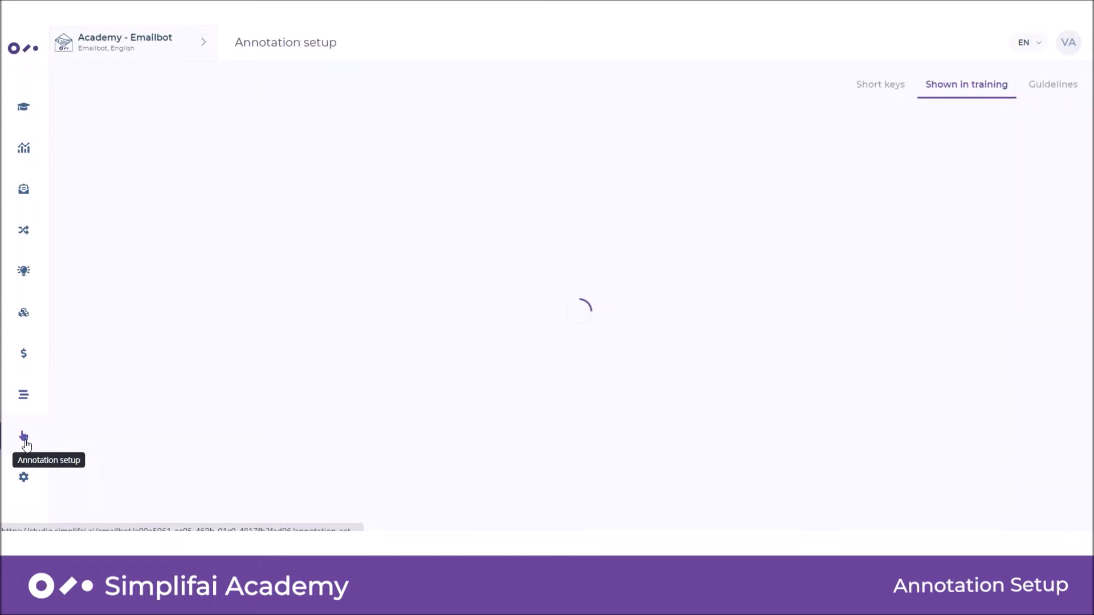
{"action": "left_click", "coordinate": [877, 97]}
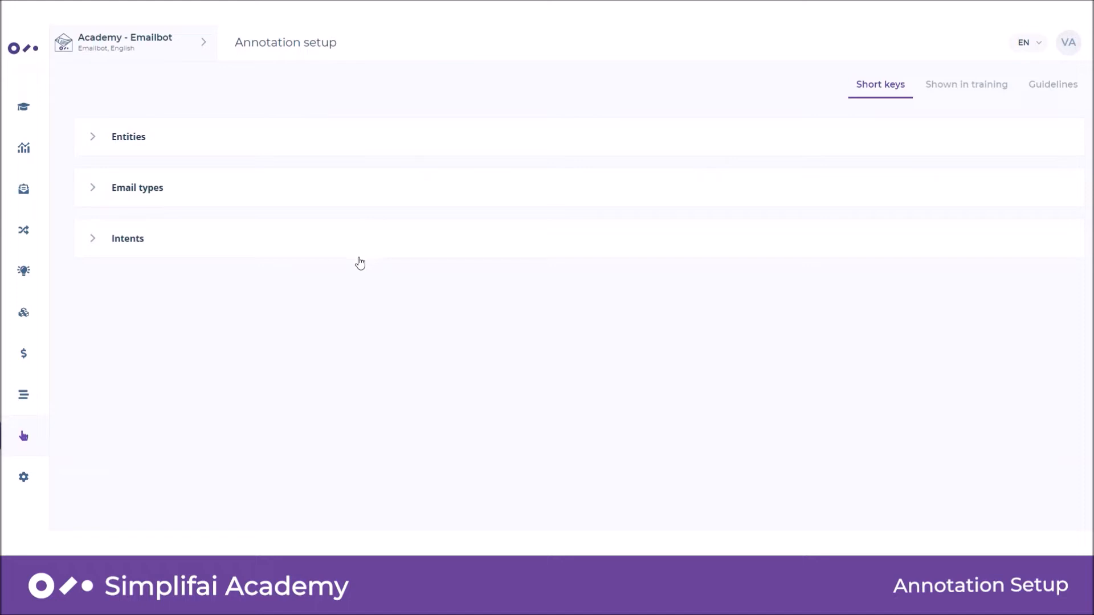
{"action": "left_click", "coordinate": [126, 142]}
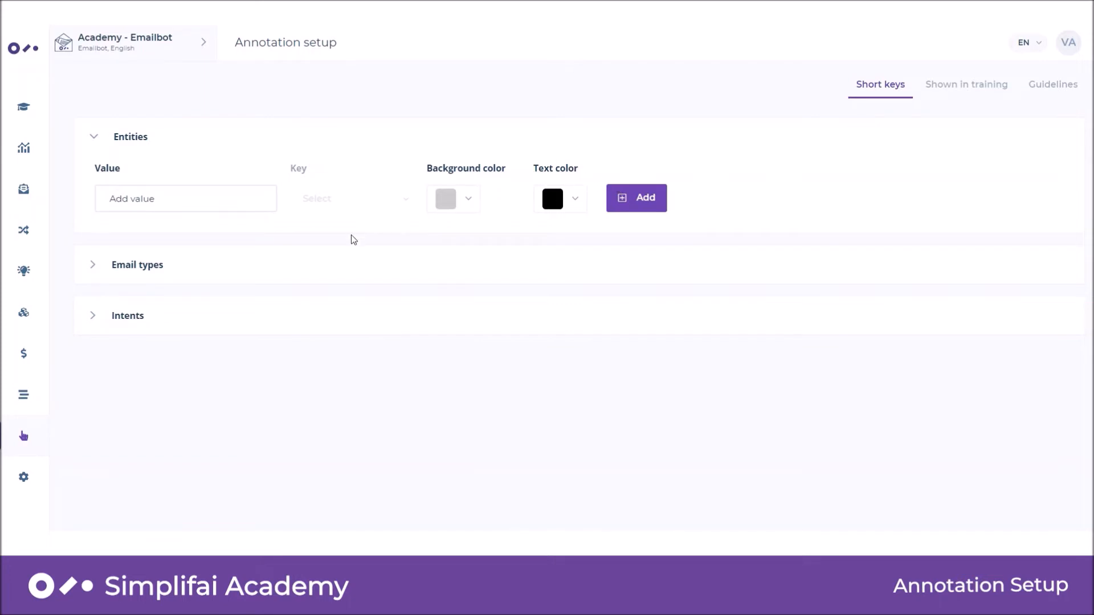
{"action": "left_click", "coordinate": [143, 266]}
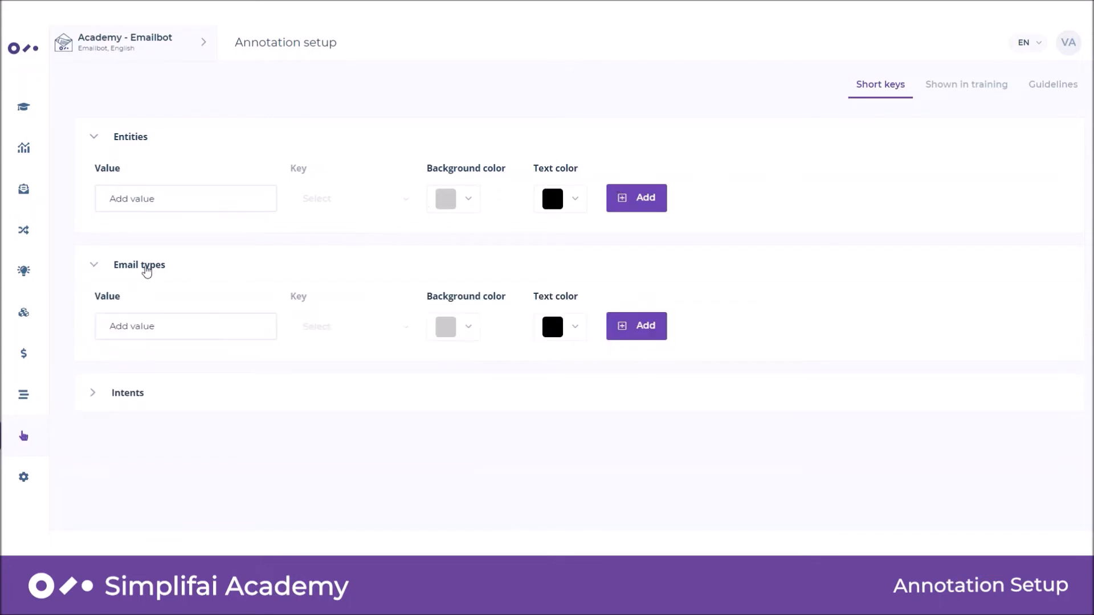
{"action": "left_click", "coordinate": [125, 396]}
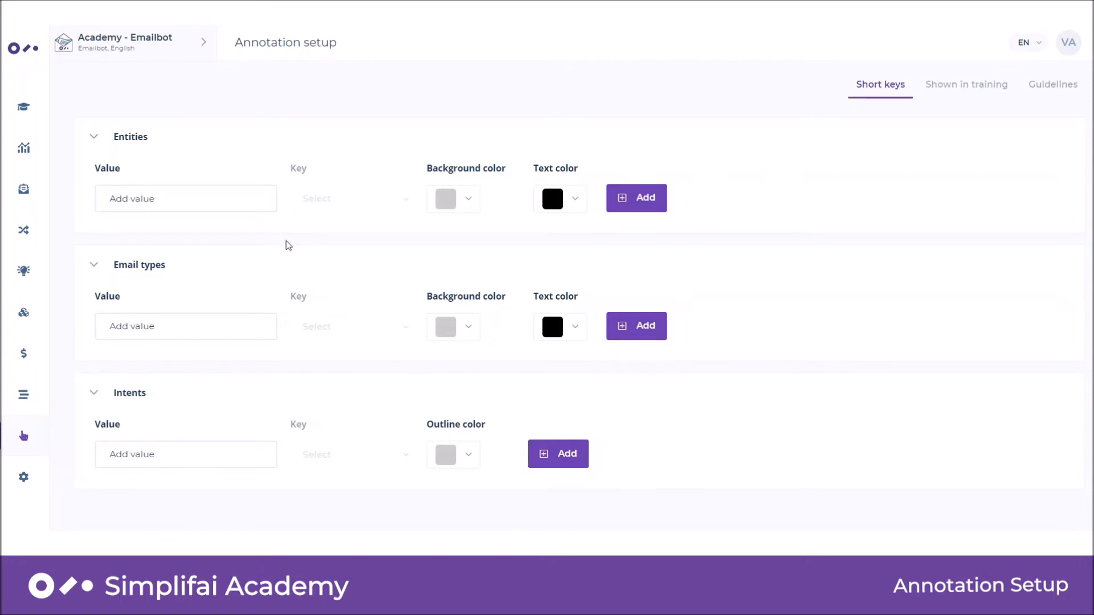
Add a short key for the Addresses entity with key A, a green background and white text.
{"action": "left_click", "coordinate": [227, 201]}
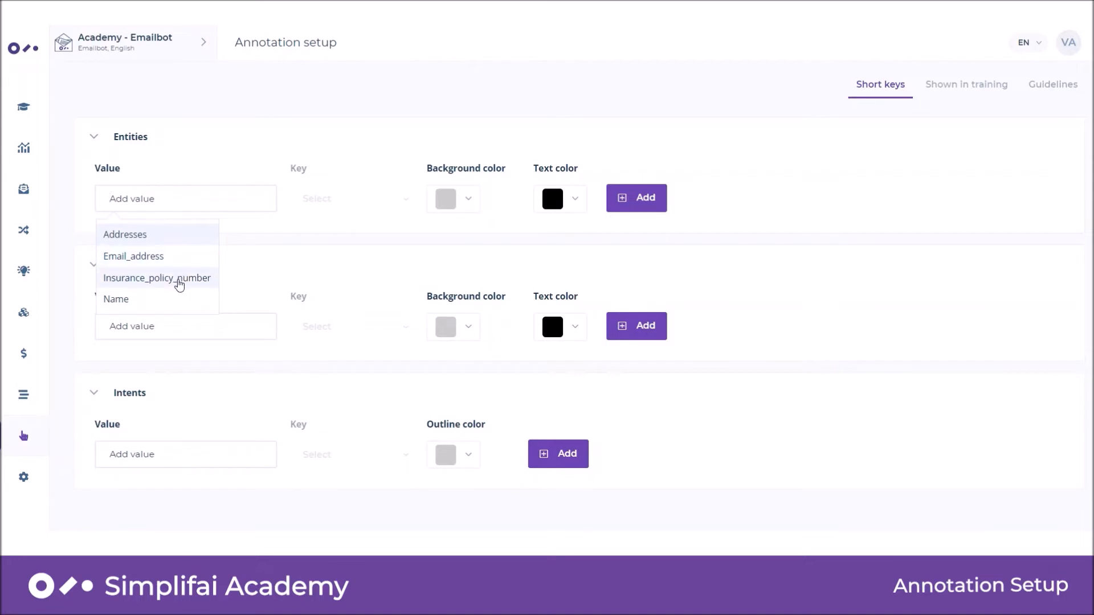
{"action": "left_click", "coordinate": [169, 241]}
{"action": "left_click", "coordinate": [322, 202]}
{"action": "left_click", "coordinate": [338, 232]}
{"action": "left_click", "coordinate": [468, 202]}
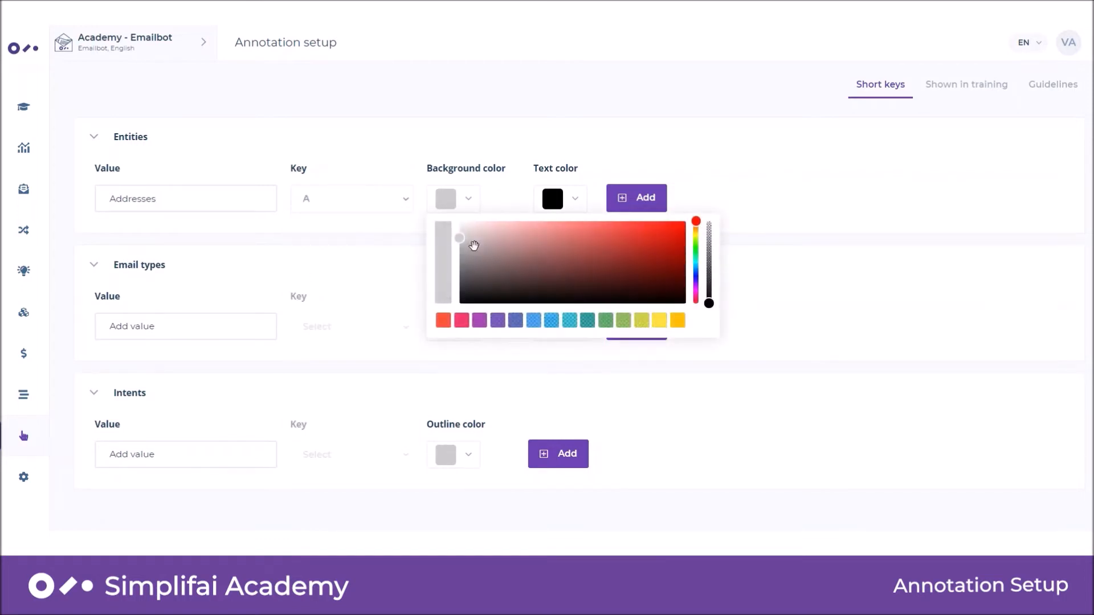
{"action": "left_click", "coordinate": [607, 321]}
{"action": "left_click", "coordinate": [576, 205]}
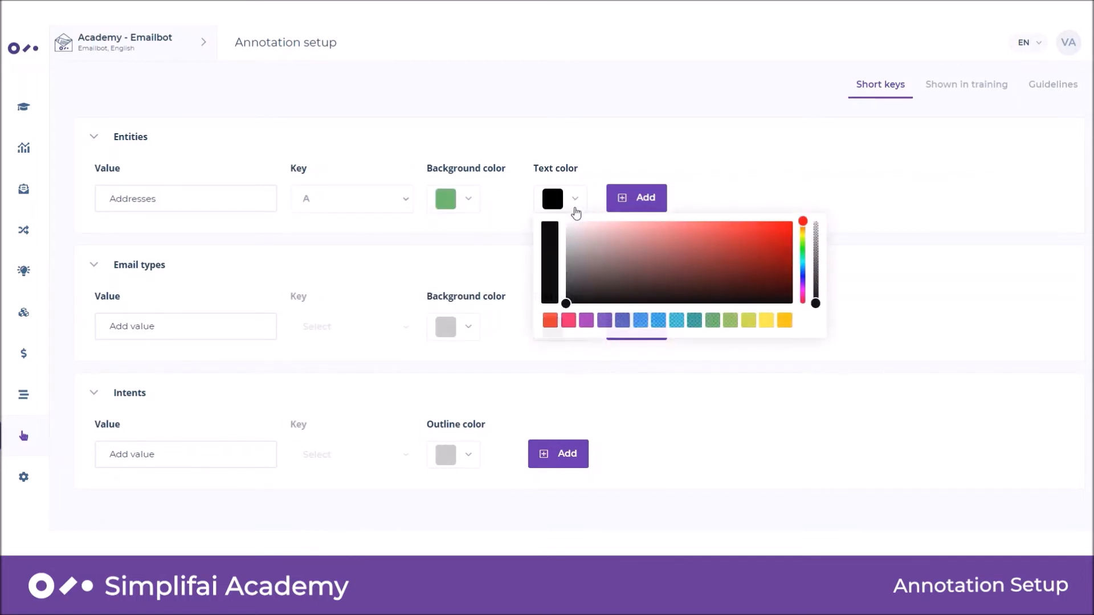
{"action": "left_click_drag", "start_coordinate": [566, 303], "coordinate": [558, 214]}
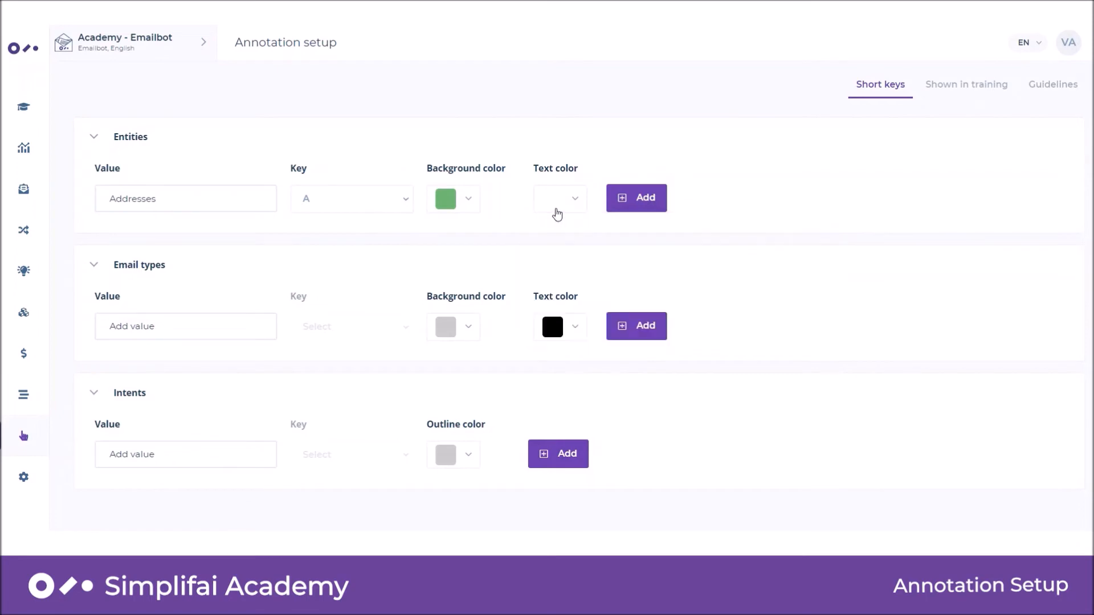
{"action": "left_click", "coordinate": [642, 210]}
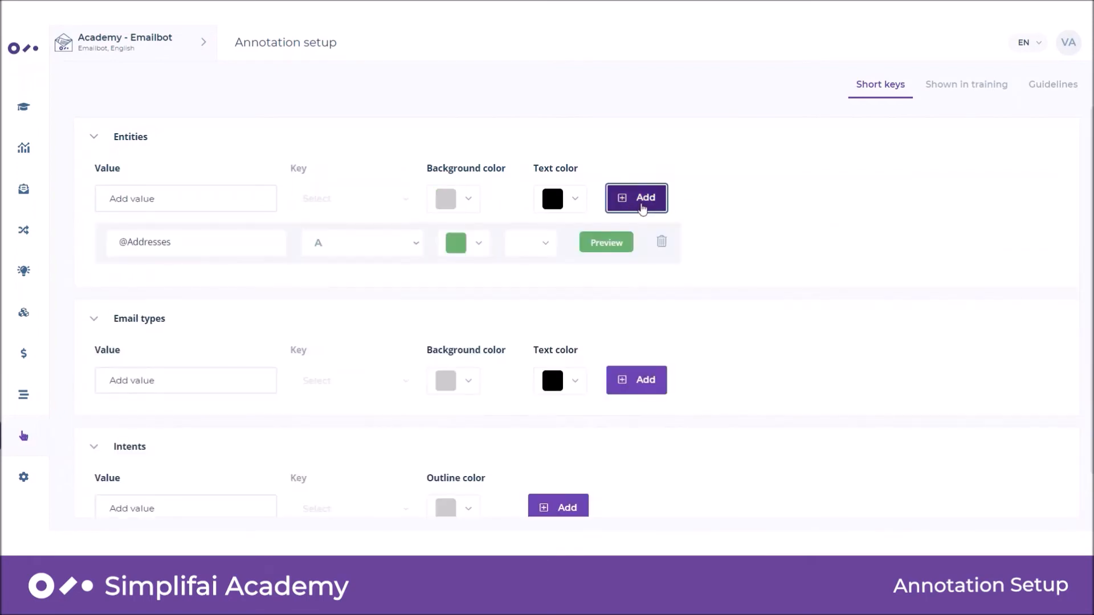
Choose Email_address as the entity value for a further short key.
{"action": "left_click", "coordinate": [249, 194]}
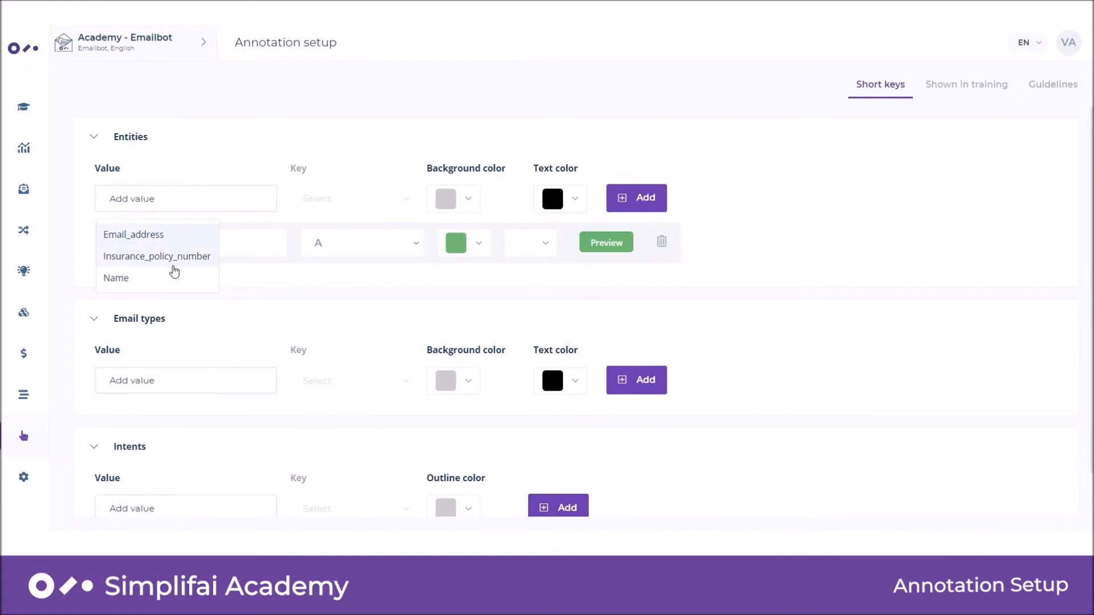
{"action": "left_click", "coordinate": [170, 244]}
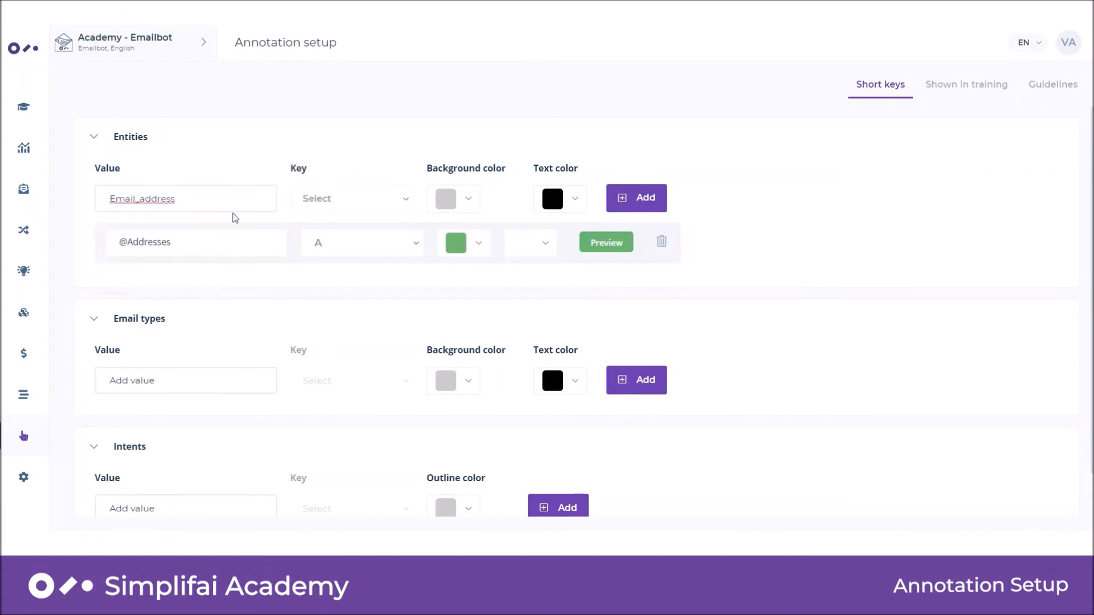
{"action": "scroll", "coordinate": [454, 241], "scroll_direction": "down", "scroll_amount": 1}
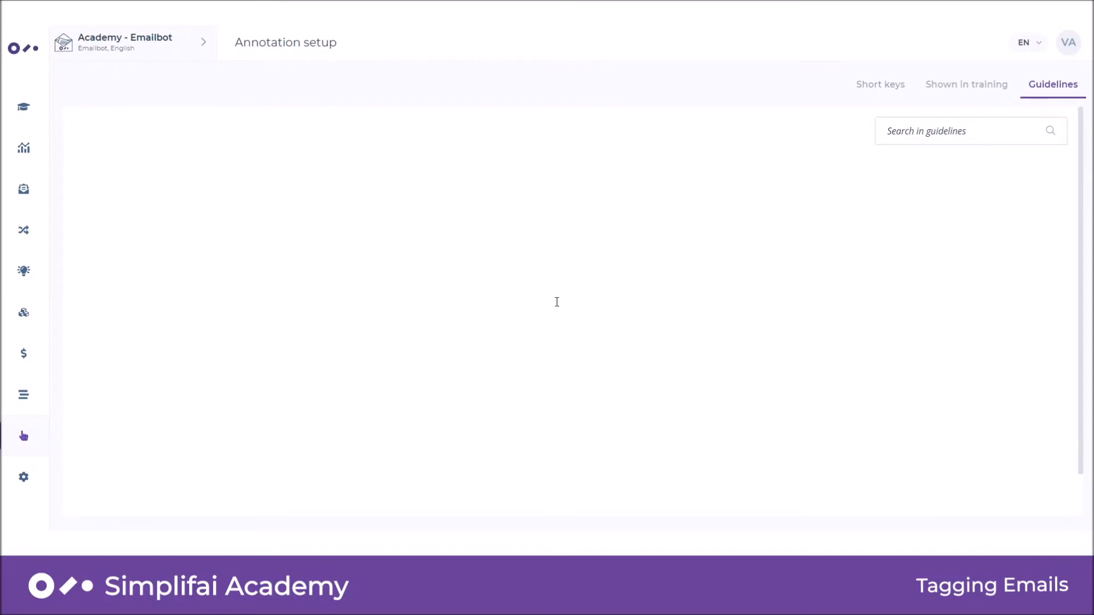
Open the newest Travel Insurance email in training and tag its phone number, Claim my travel insurance intent and Travel Insurance email type.
{"action": "left_click", "coordinate": [26, 114]}
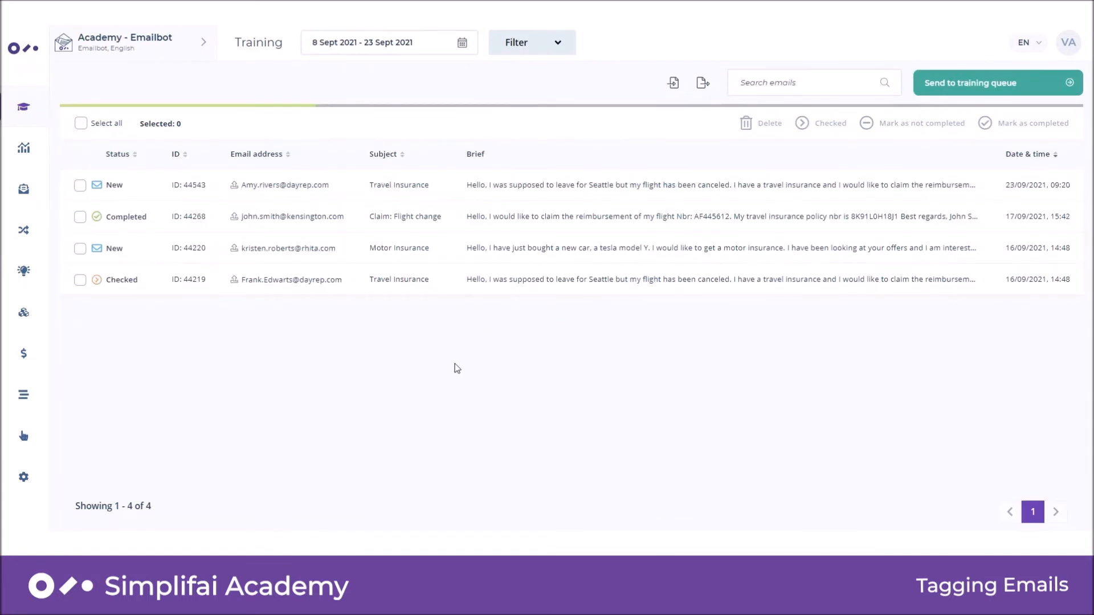
{"action": "left_click", "coordinate": [438, 191]}
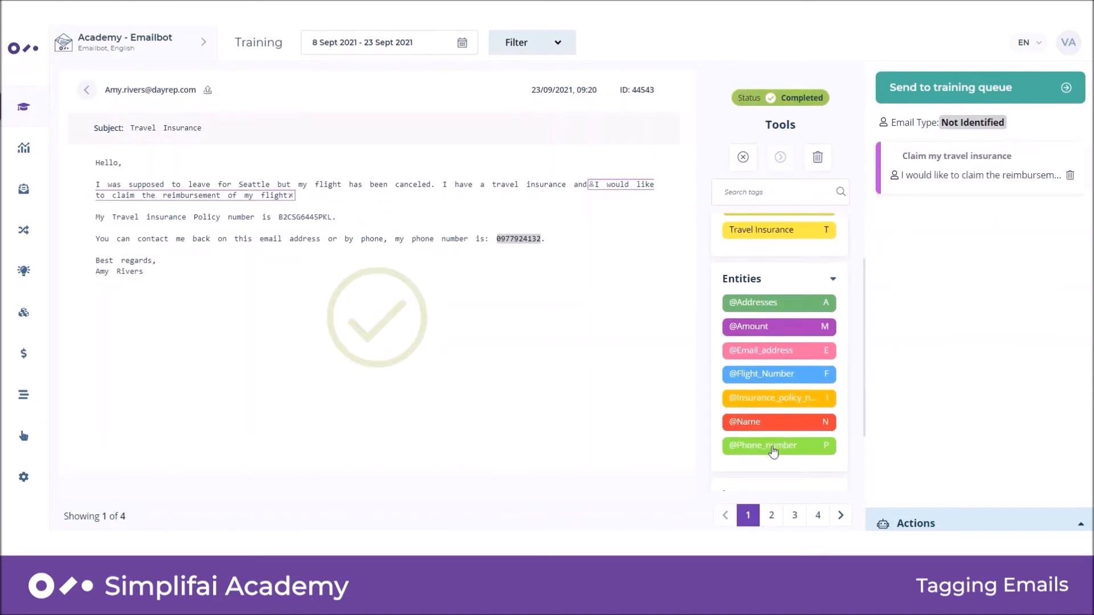
{"action": "left_click", "coordinate": [773, 452]}
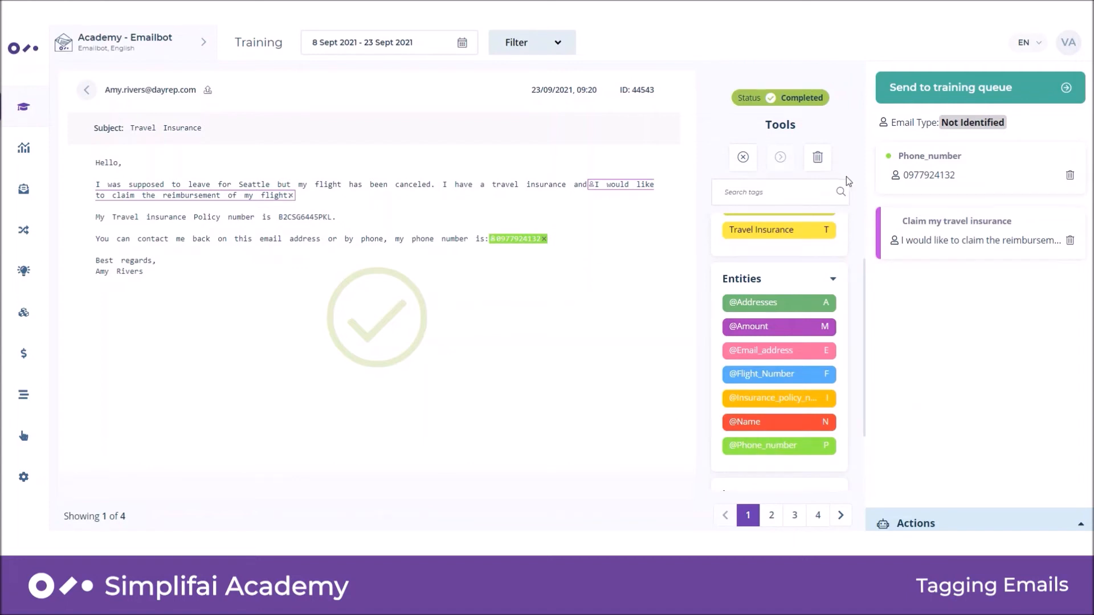
{"action": "scroll", "coordinate": [795, 242], "scroll_direction": "up", "scroll_amount": 2}
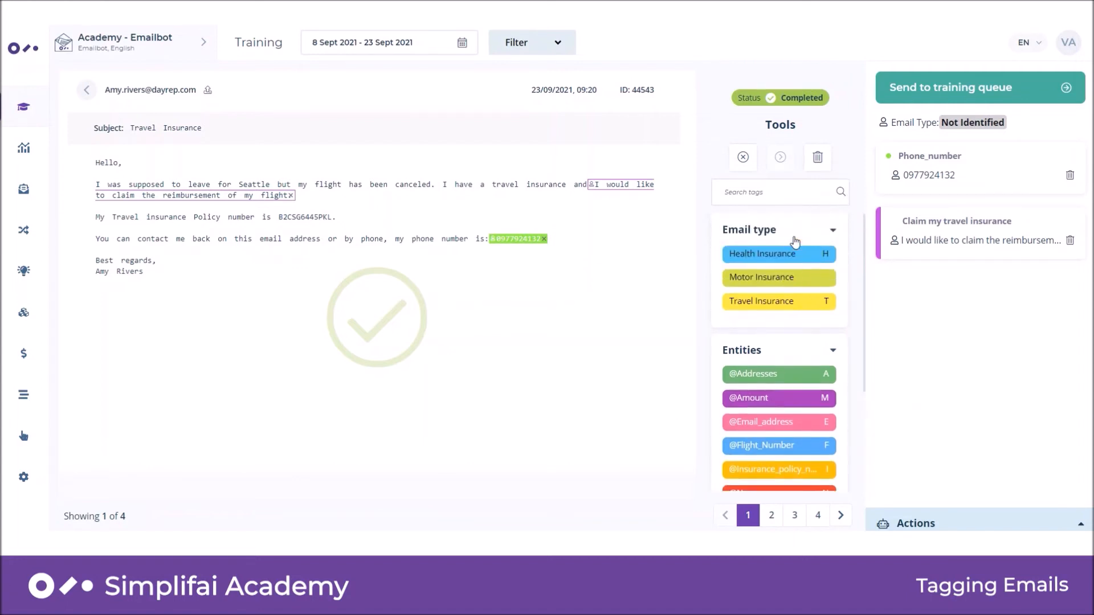
{"action": "left_click", "coordinate": [777, 306]}
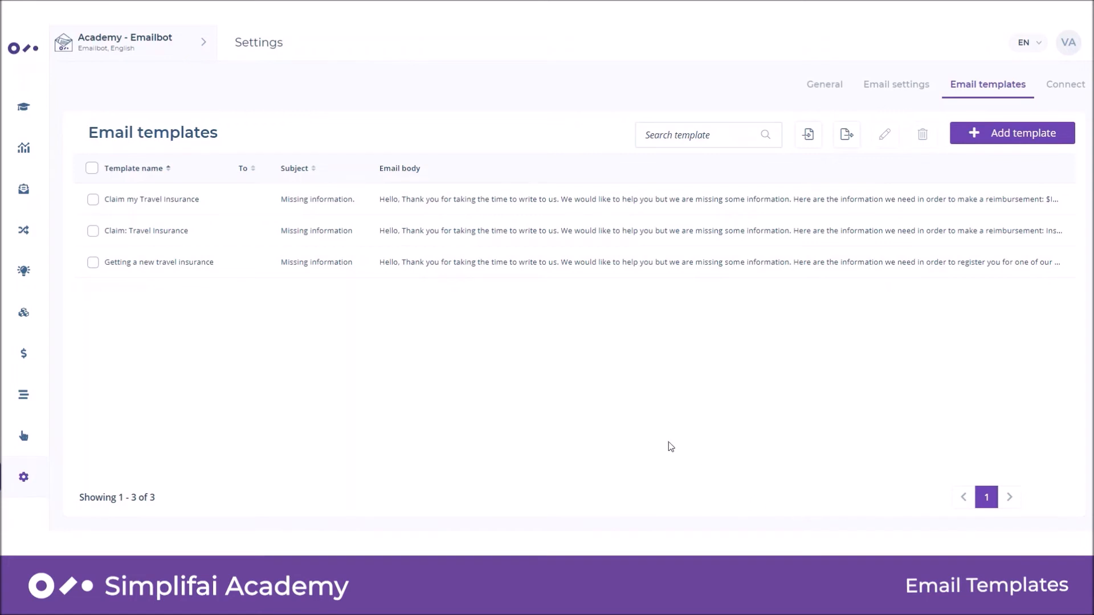
Open the "Claim: Travel Insurance" email template and read through its subject and email body.
{"action": "left_click", "coordinate": [479, 241]}
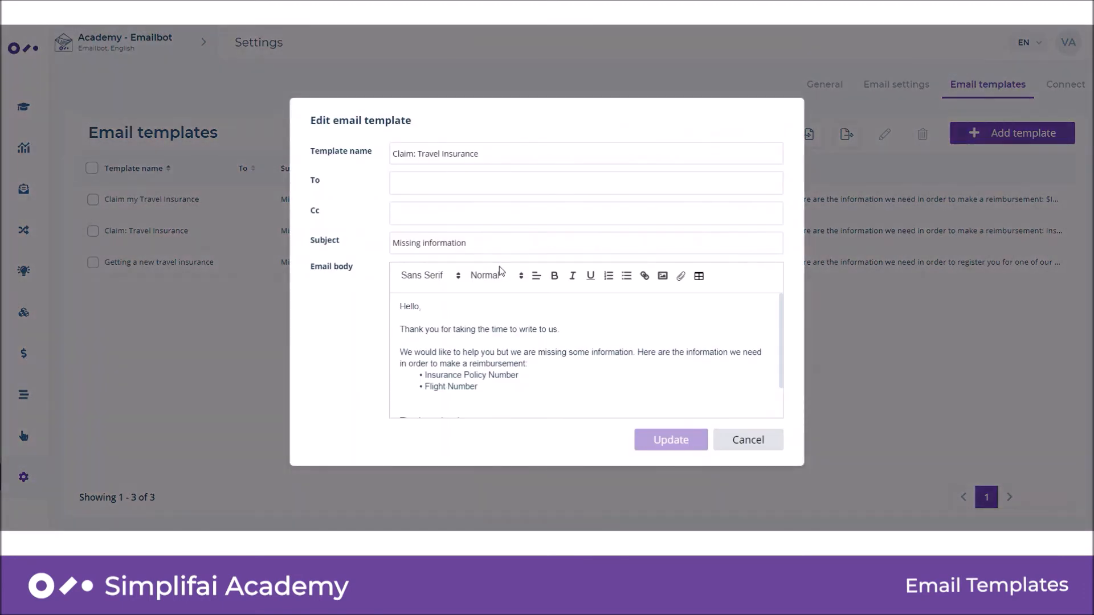
{"action": "scroll", "coordinate": [522, 311], "scroll_direction": "down", "scroll_amount": 1}
{"action": "scroll", "coordinate": [522, 311], "scroll_direction": "up", "scroll_amount": 1}
{"action": "scroll", "coordinate": [453, 347], "scroll_direction": "down", "scroll_amount": 1}
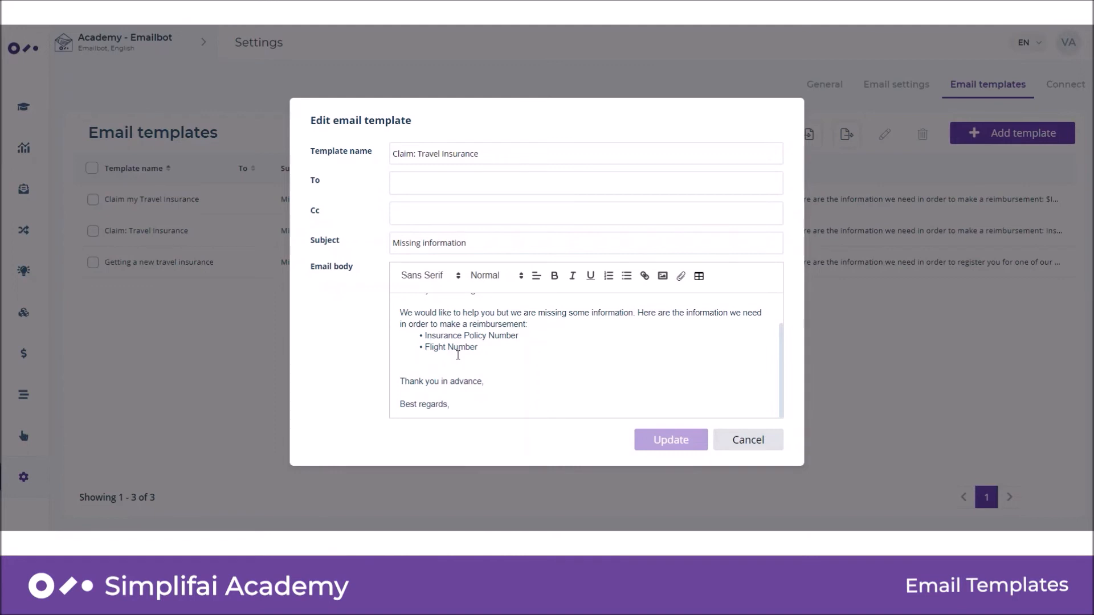
{"action": "scroll", "coordinate": [458, 355], "scroll_direction": "up", "scroll_amount": 1}
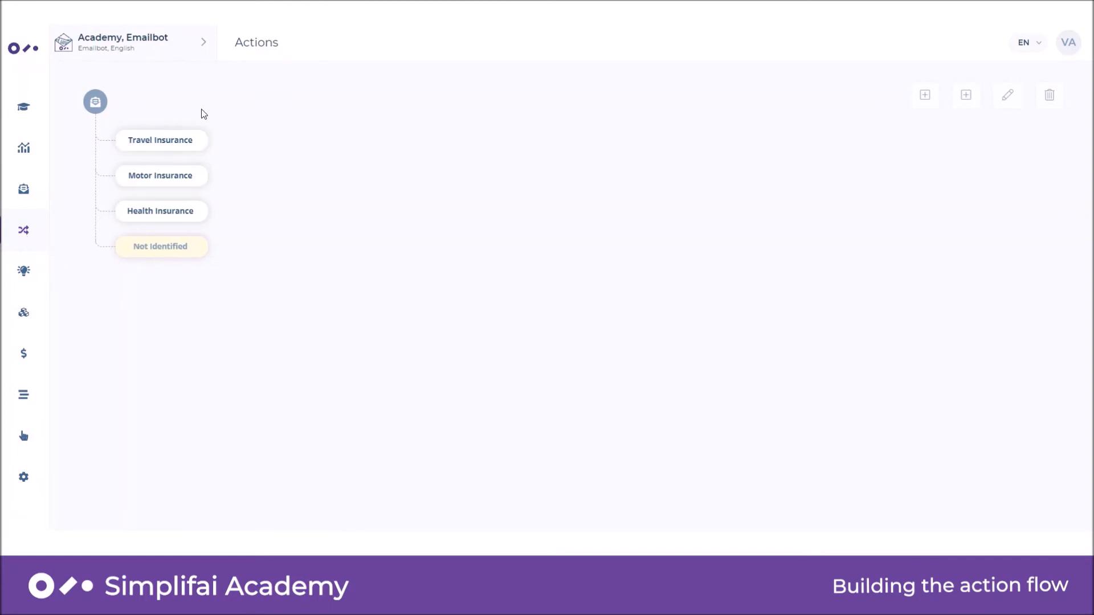
In the Travel Insurance flow, add a Move to folder action with folder claim_travel_insurance to the first insurance policy number condition.
{"action": "mouse_move", "coordinate": [170, 251]}
{"action": "left_click", "coordinate": [202, 142]}
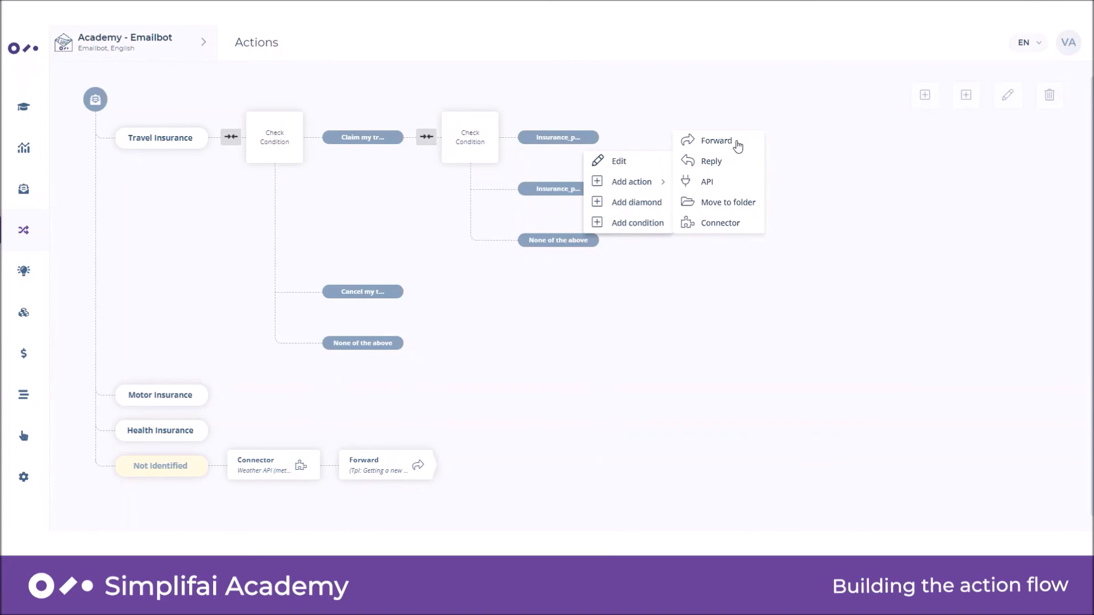
{"action": "mouse_move", "coordinate": [664, 188]}
{"action": "left_click", "coordinate": [705, 204]}
{"action": "left_click", "coordinate": [554, 267]}
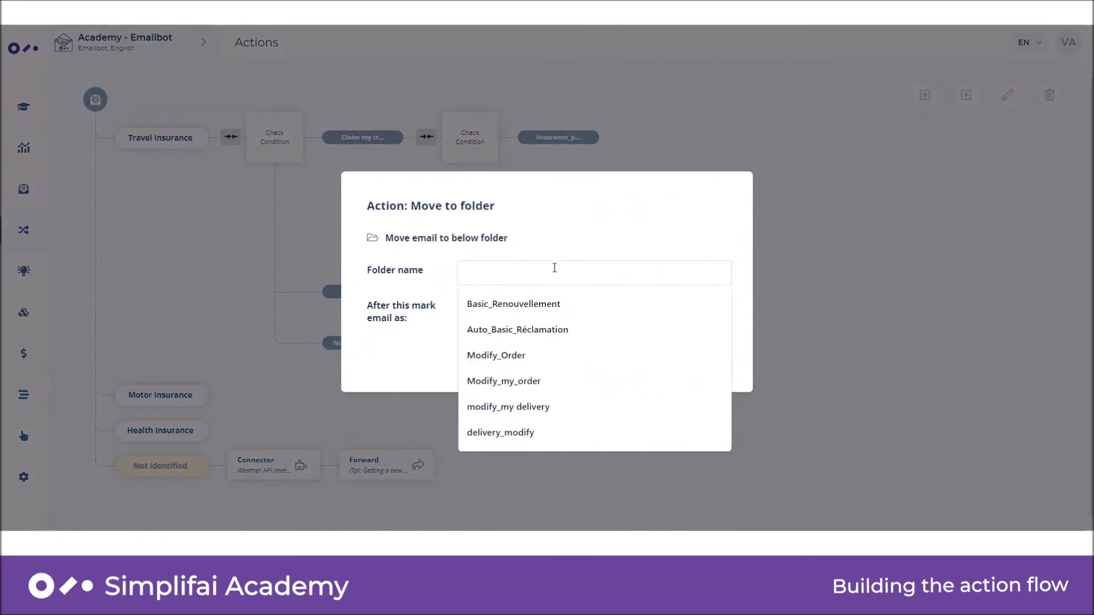
{"action": "type", "text": "claim_tr"}
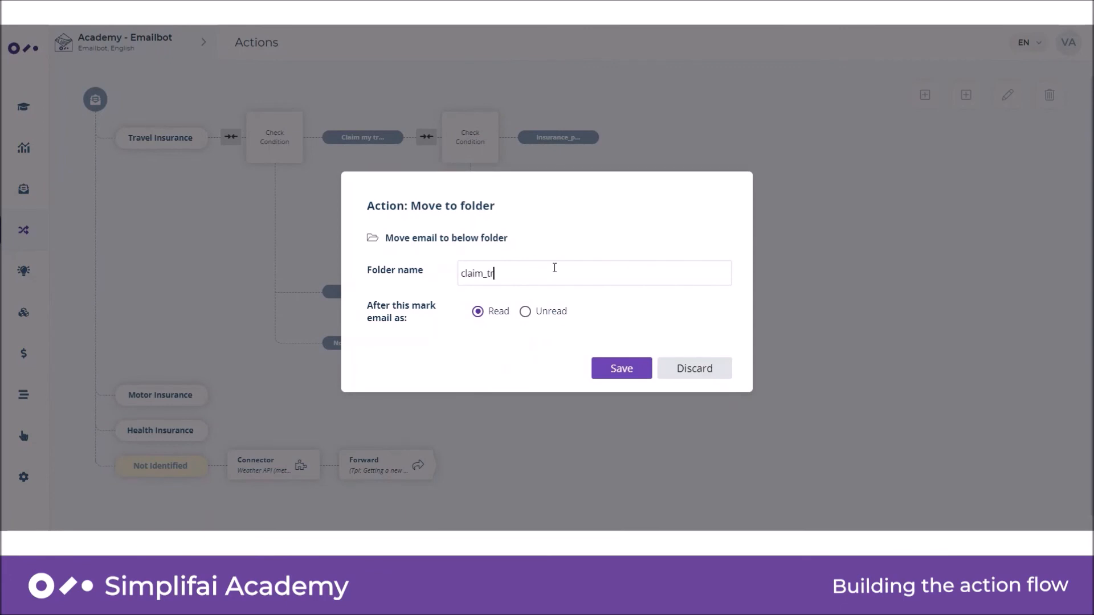
{"action": "type", "text": "avel_insurance"}
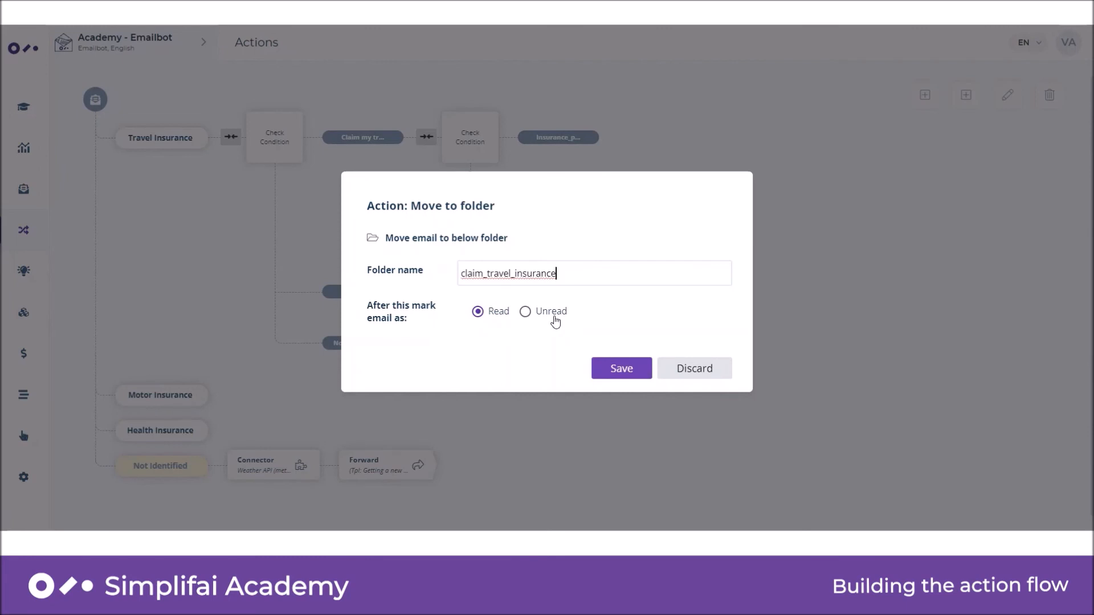
{"action": "left_click", "coordinate": [624, 370]}
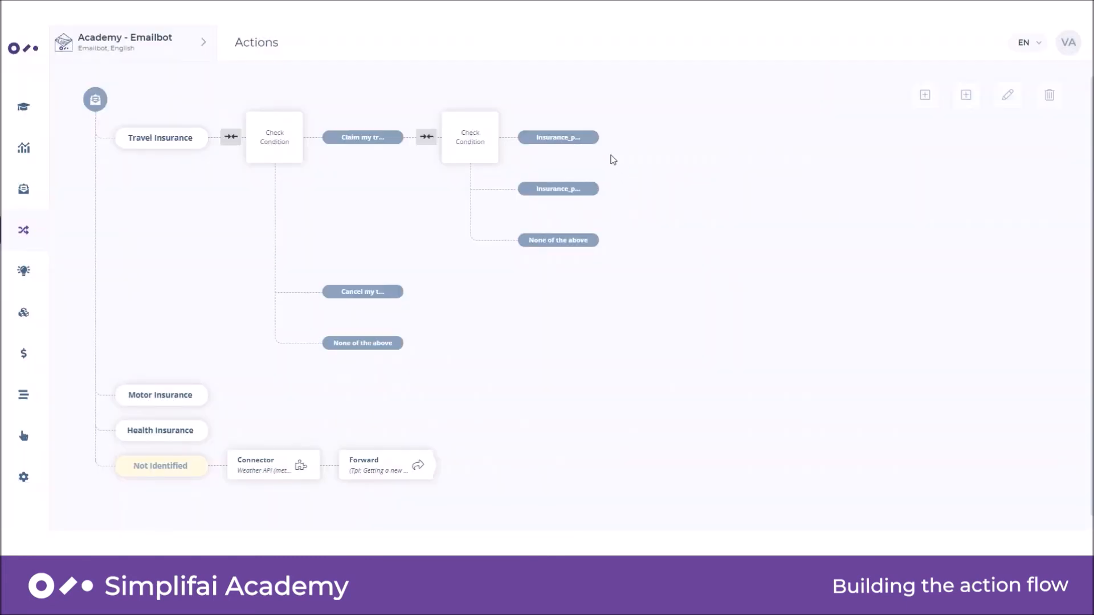
Add a Forward action using the "Claim: Travel Insurance" template to the first insurance policy number condition.
{"action": "mouse_move", "coordinate": [583, 139]}
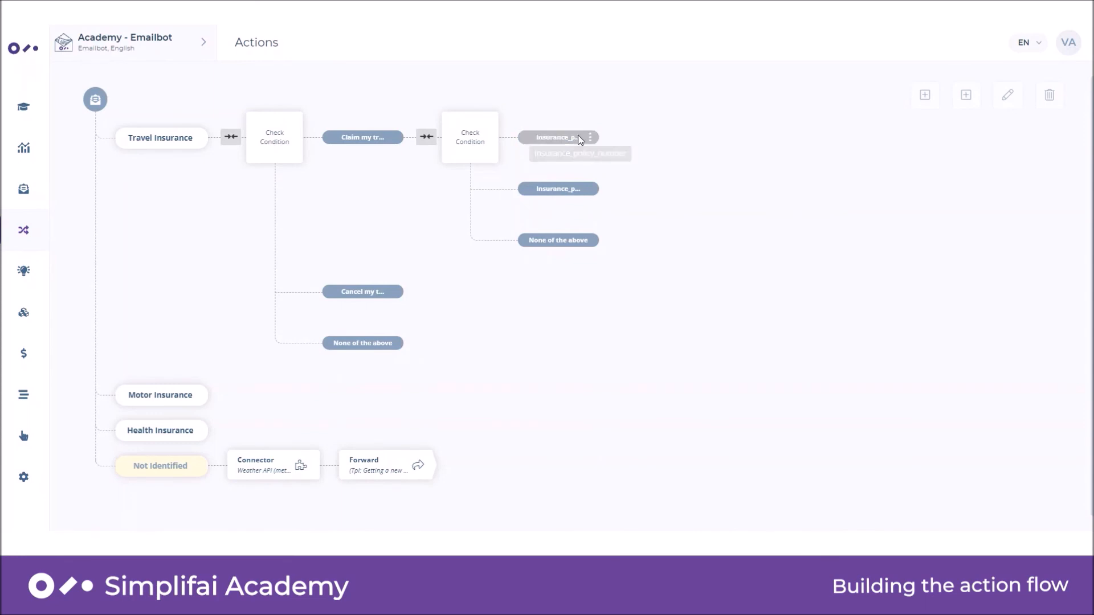
{"action": "left_click", "coordinate": [589, 139]}
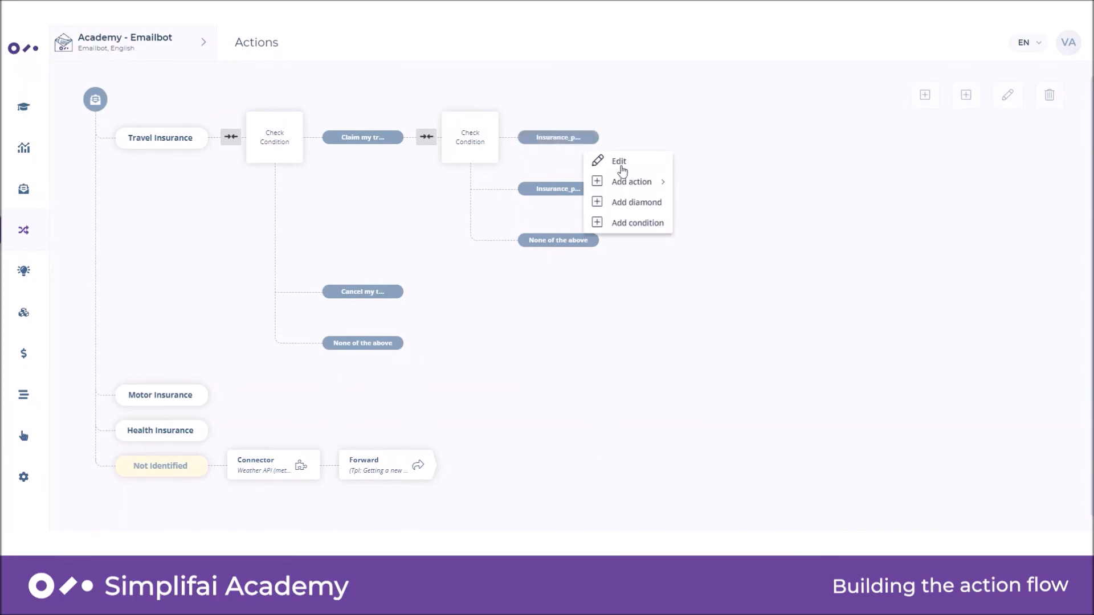
{"action": "mouse_move", "coordinate": [622, 180]}
{"action": "left_click", "coordinate": [716, 142]}
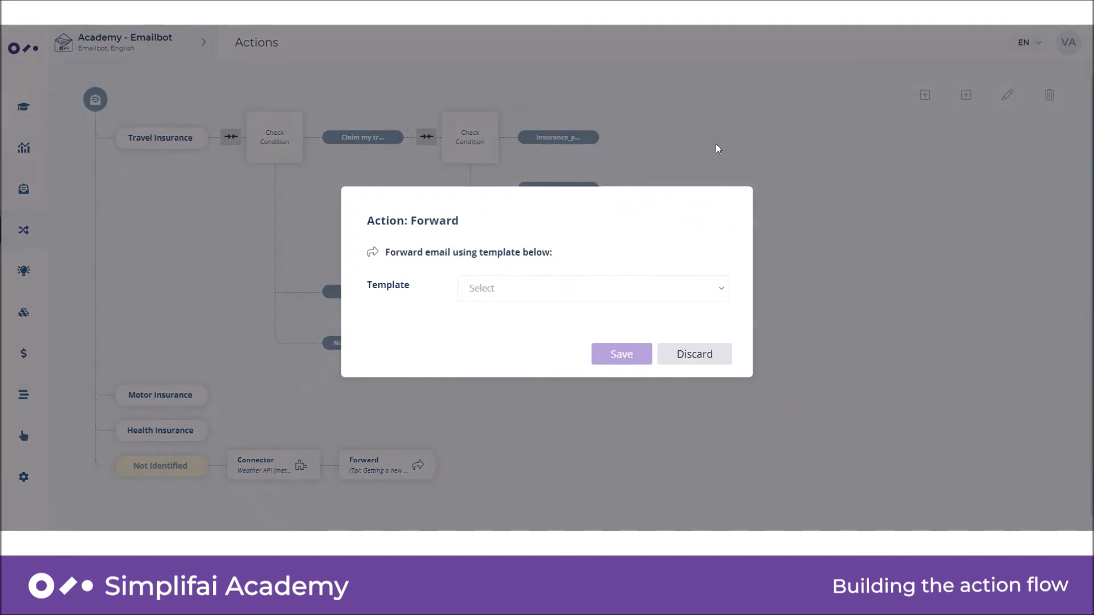
{"action": "left_click", "coordinate": [608, 293]}
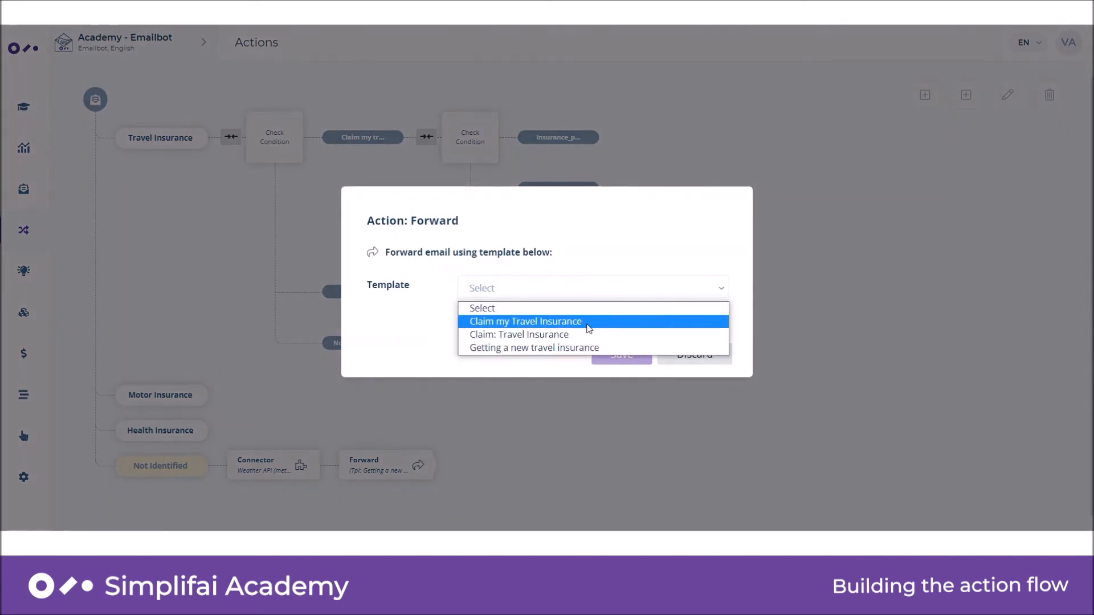
{"action": "left_click", "coordinate": [586, 337]}
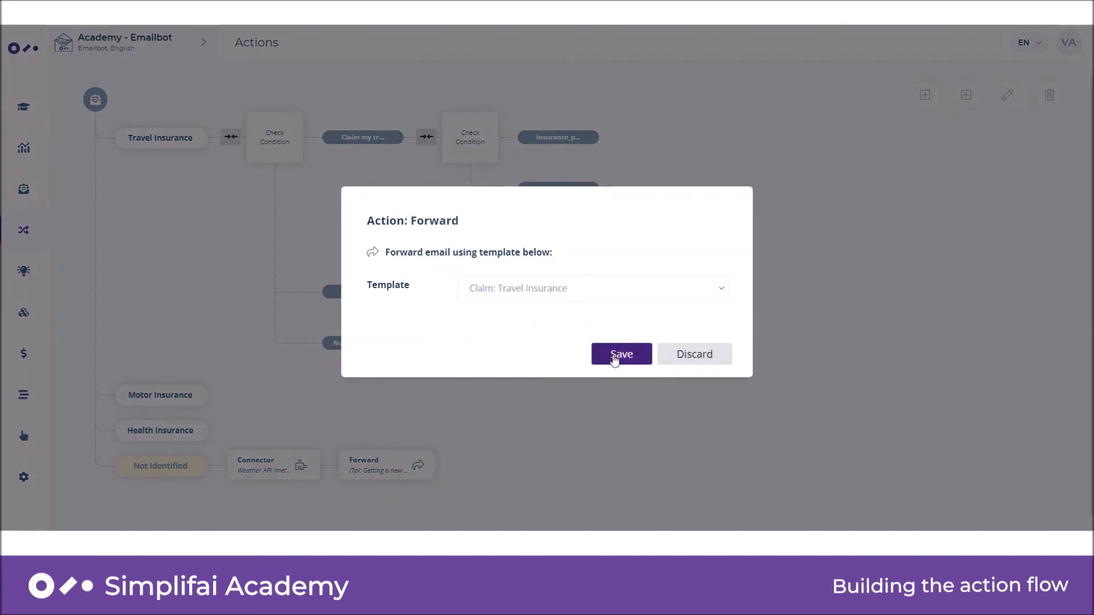
{"action": "left_click", "coordinate": [618, 362]}
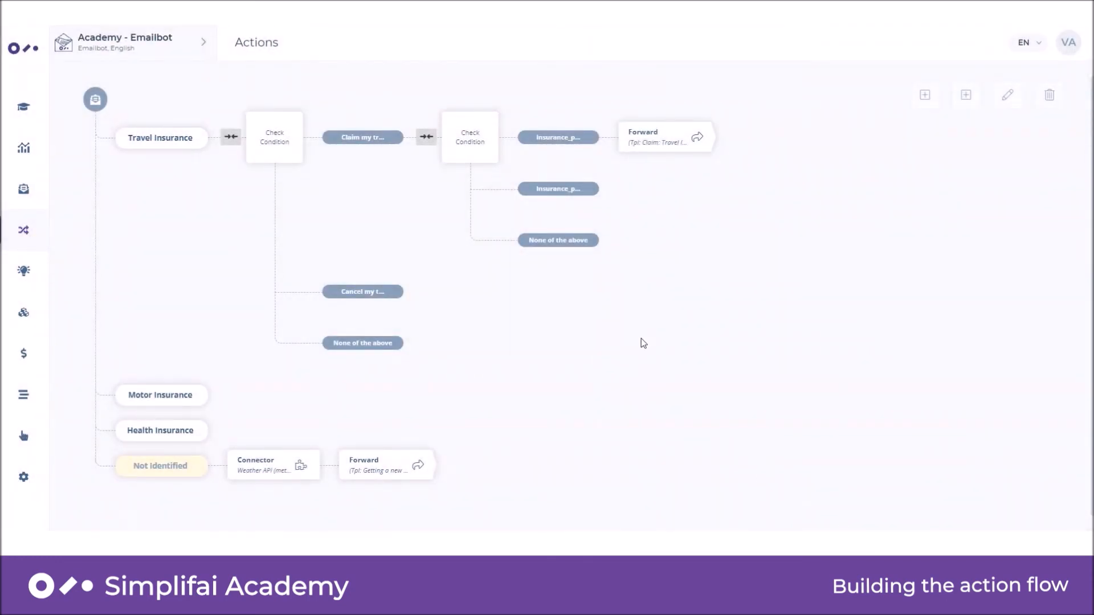
Start a Reply action on the second insurance policy number condition and open its template choices.
{"action": "mouse_move", "coordinate": [587, 194]}
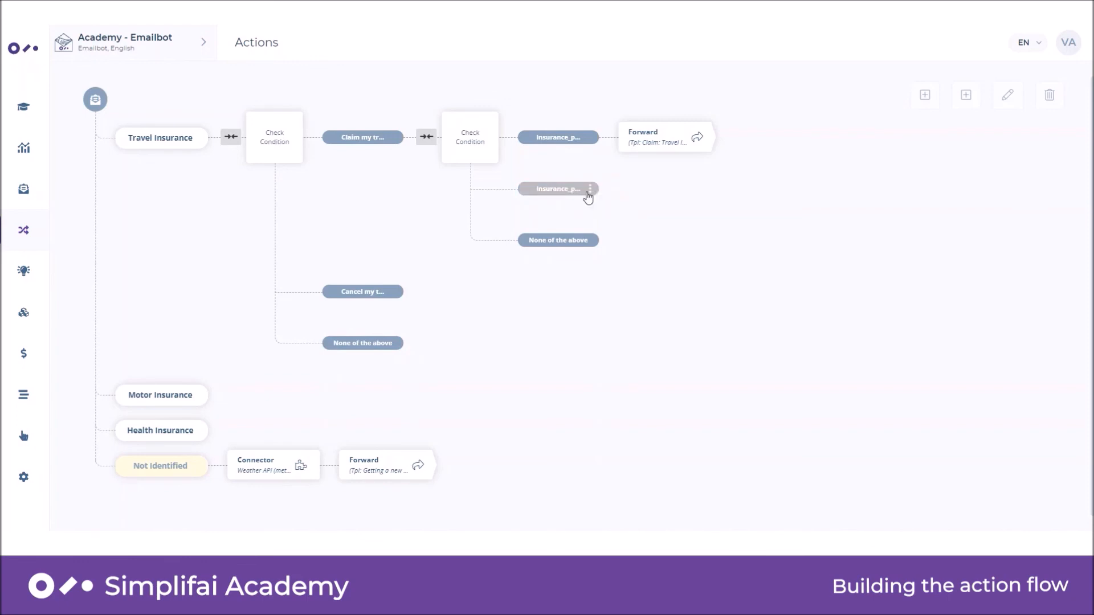
{"action": "left_click", "coordinate": [590, 191]}
{"action": "mouse_move", "coordinate": [625, 237]}
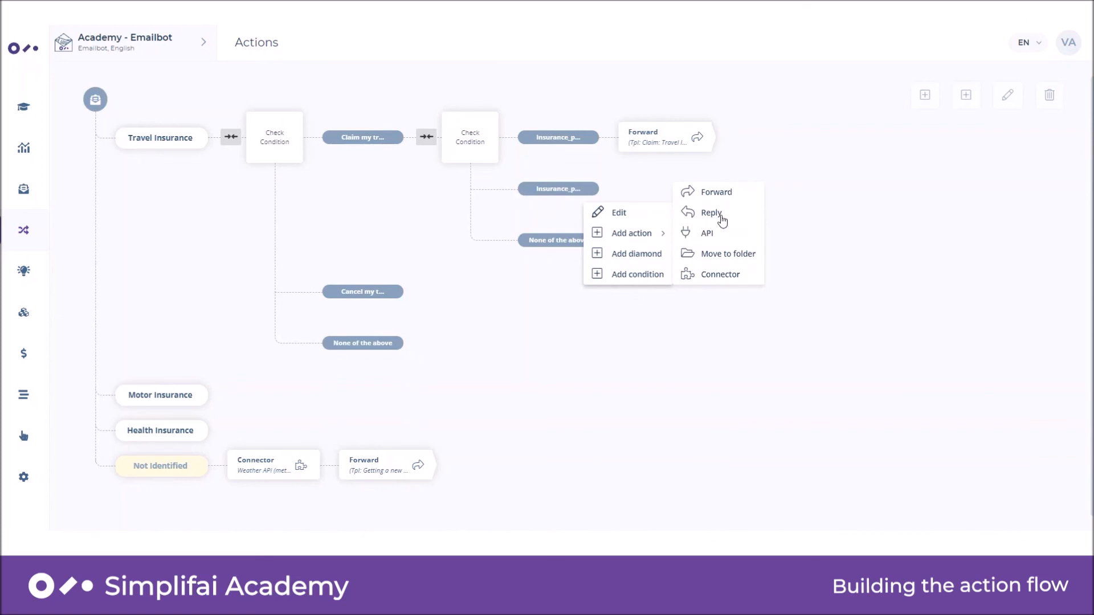
{"action": "left_click", "coordinate": [718, 216]}
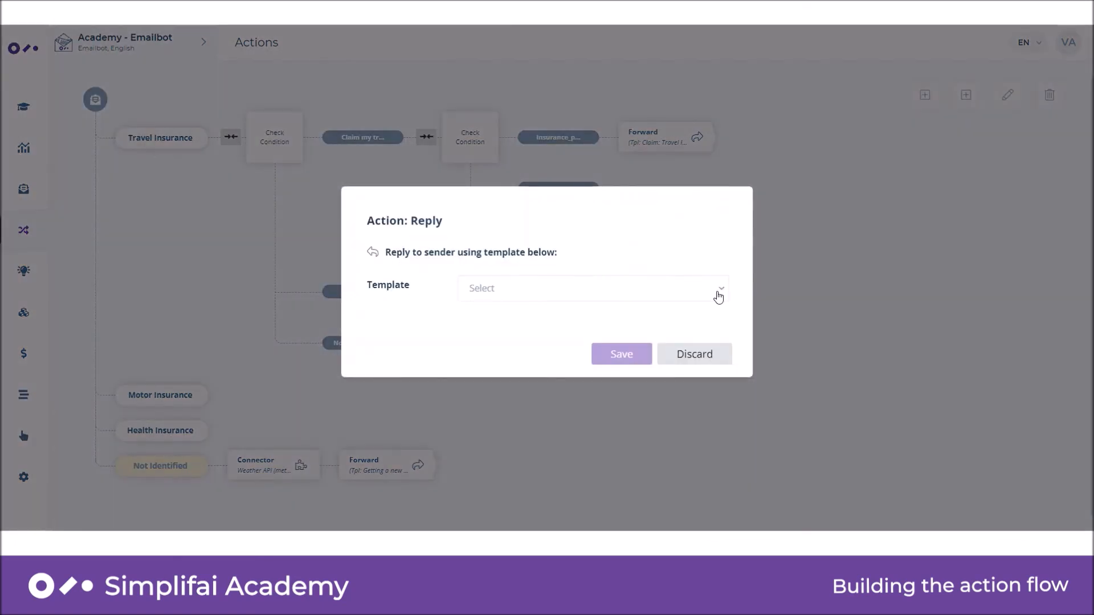
{"action": "left_click", "coordinate": [718, 294]}
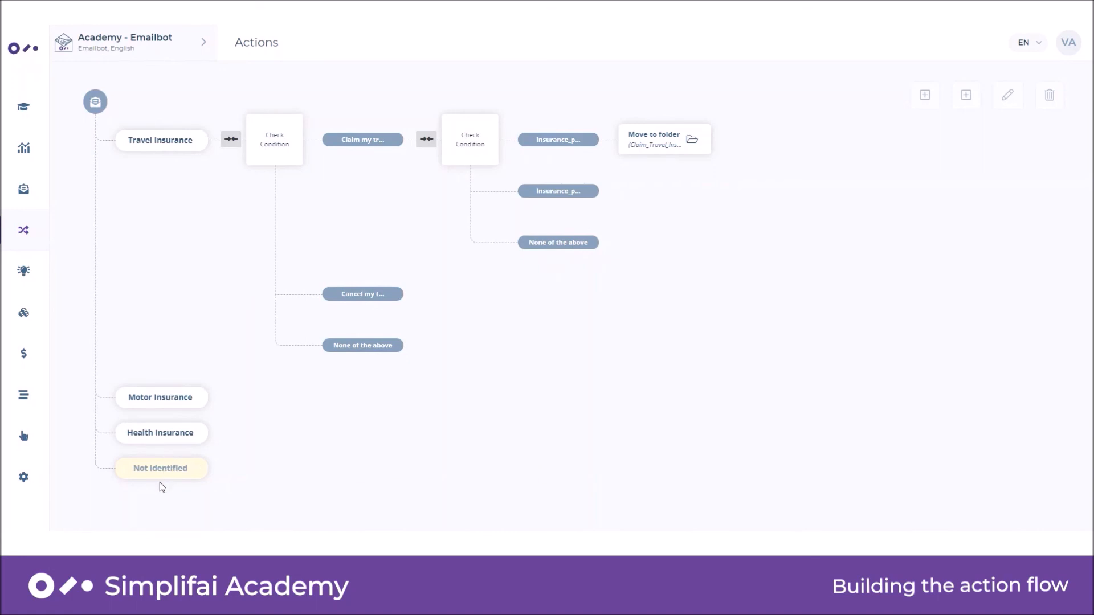
View the action types that can be added to the Not Identified email type.
{"action": "left_click", "coordinate": [202, 475]}
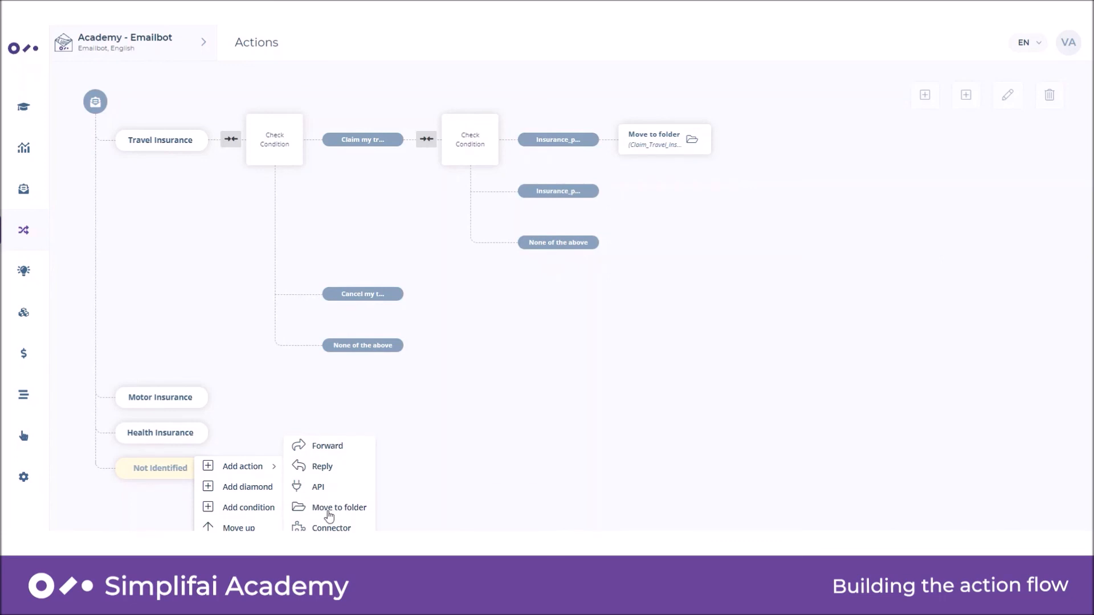
{"action": "left_click", "coordinate": [251, 429]}
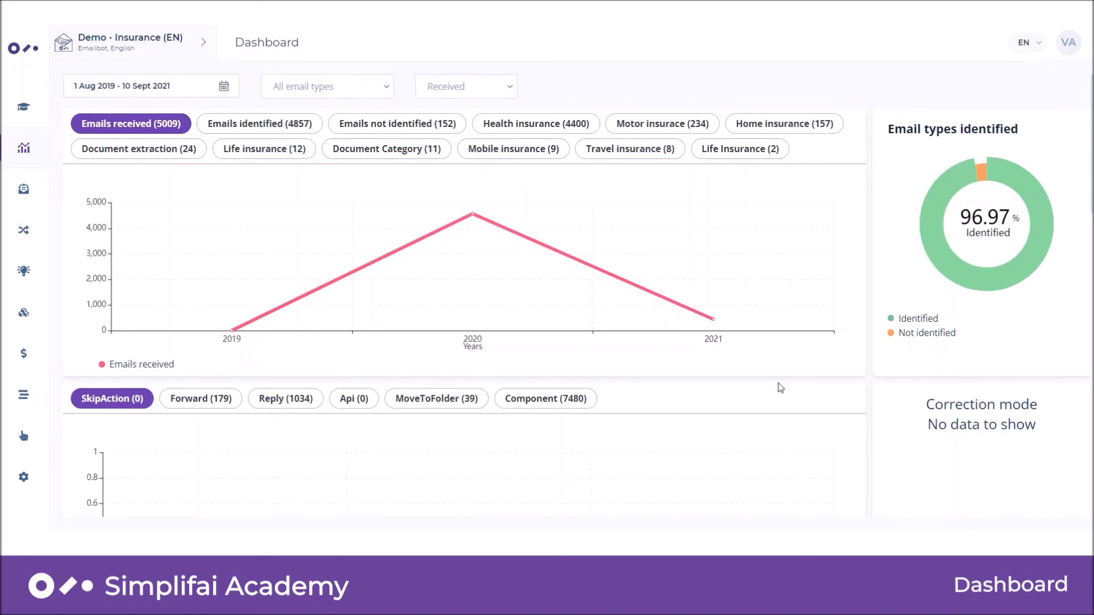
Examine the email and action charts on the Demo - Insurance (EN) bot's dashboard.
{"action": "scroll", "coordinate": [780, 387], "scroll_direction": "down", "scroll_amount": 3}
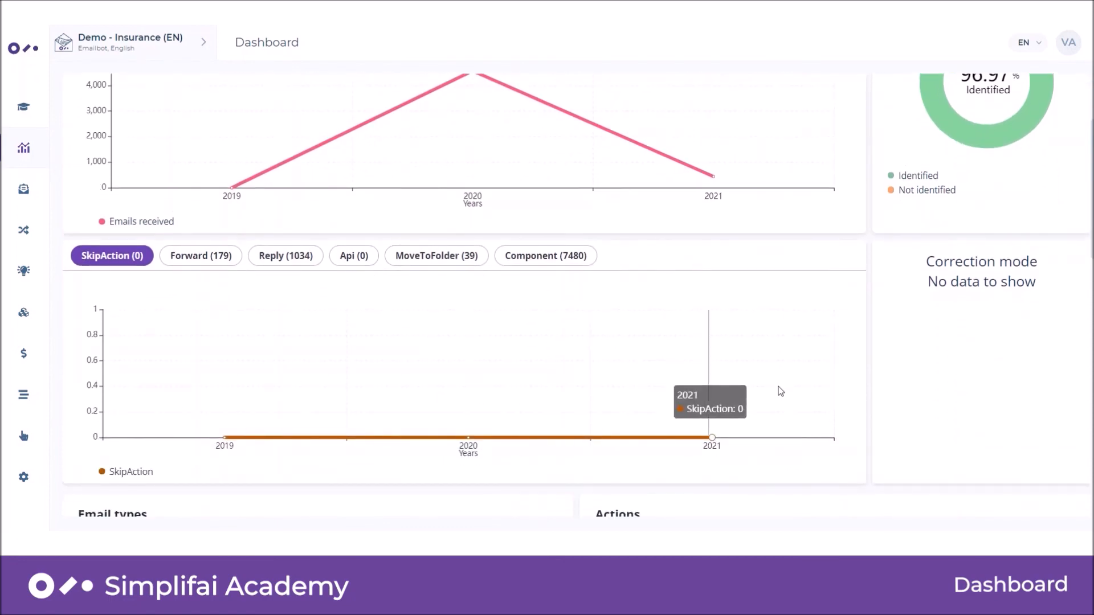